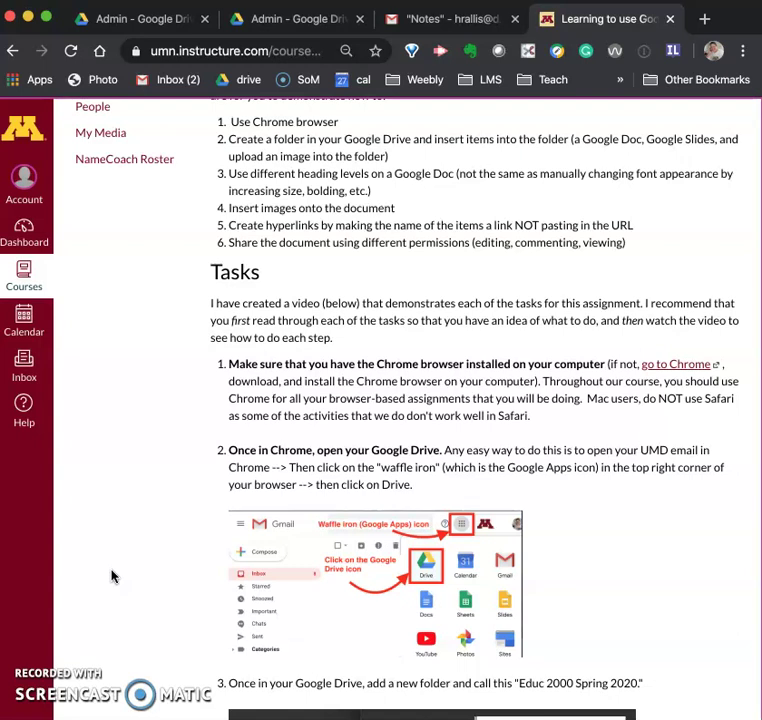
Review the assignment's purposes and first task, and open the Chrome download page linked in that task
left_click(141, 547)
left_click(288, 410)
scroll(425, 298, "up", 2)
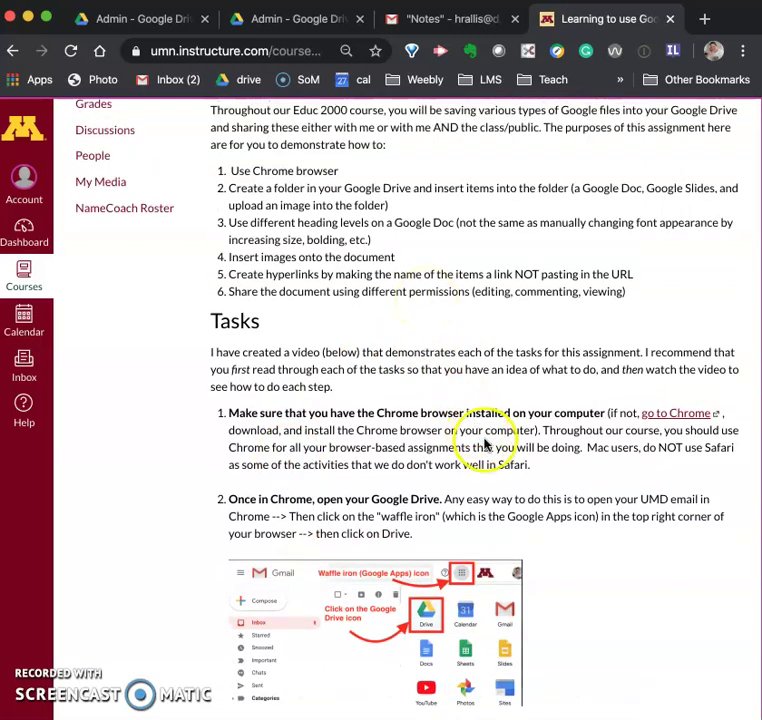
scroll(515, 488, "down", 1)
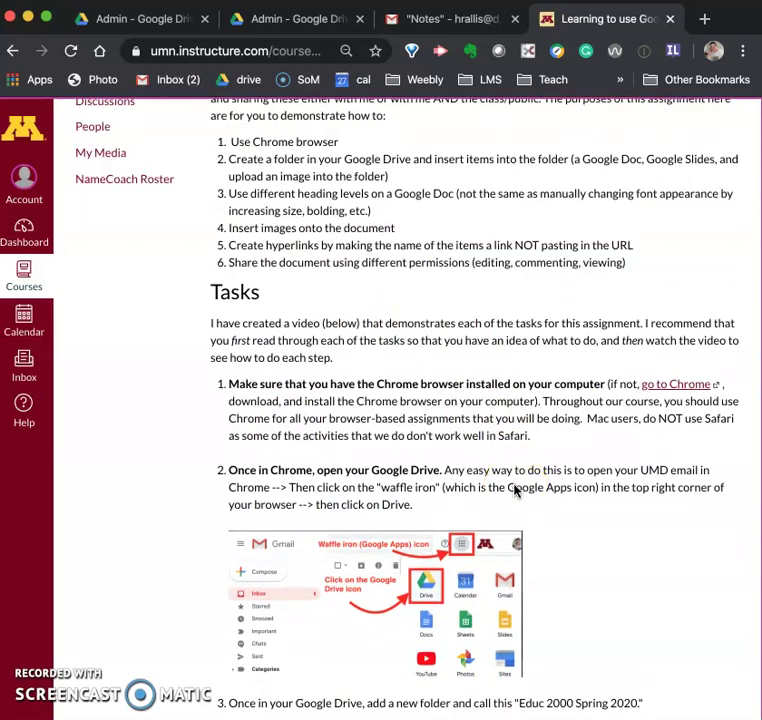
scroll(515, 488, "up", 1)
left_click(549, 427)
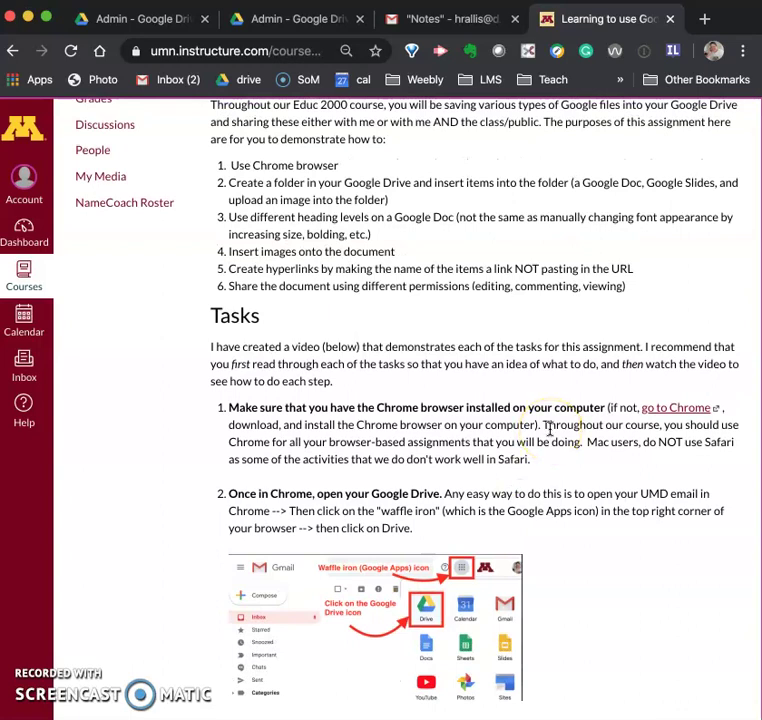
left_click(492, 425)
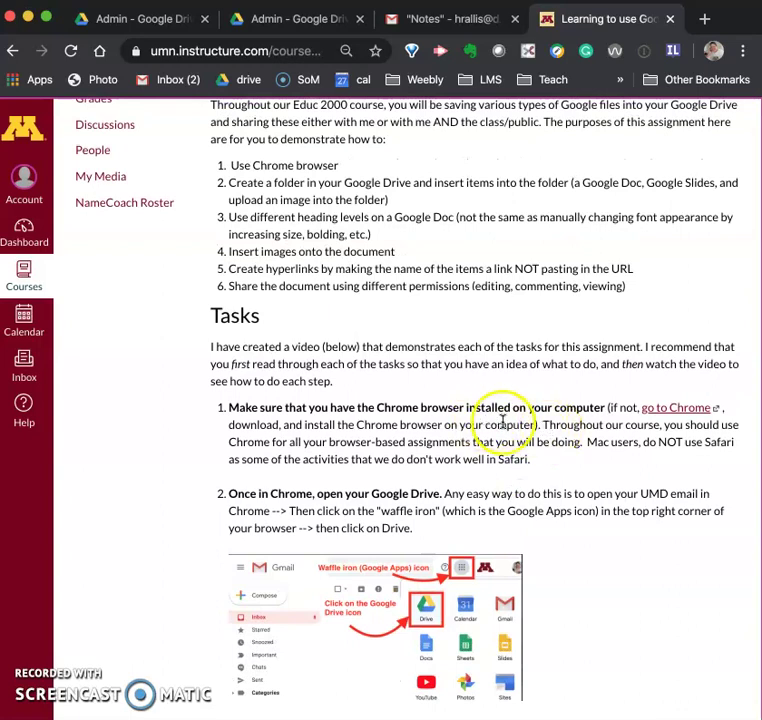
left_click_drag(541, 425, 605, 405)
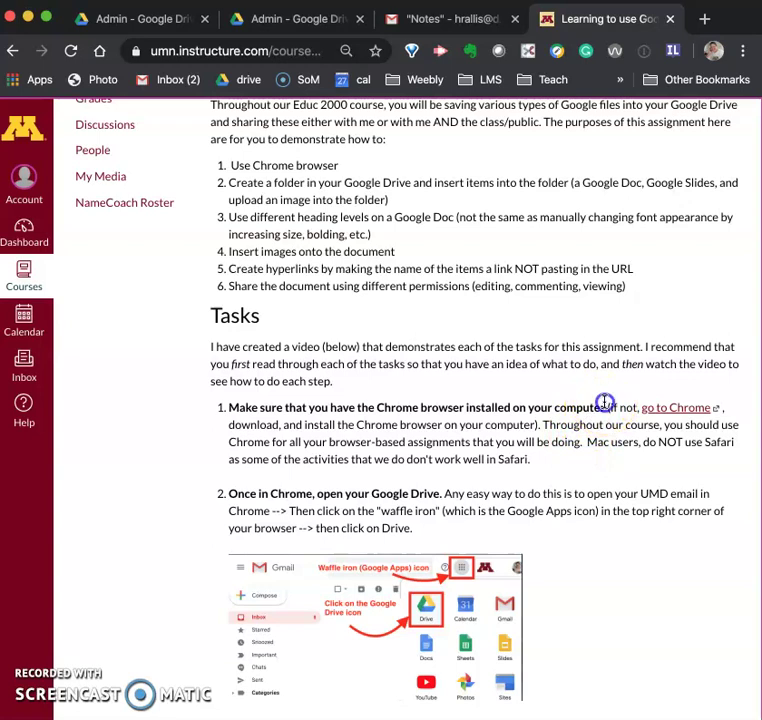
left_click_drag(697, 418, 724, 411)
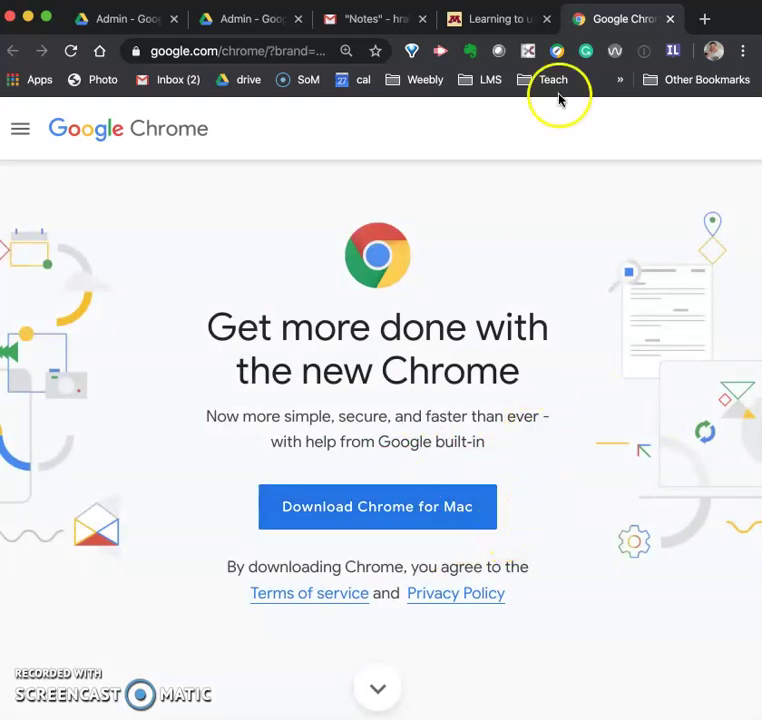
Return to the course assignment page and review the second task on opening Google Drive
left_click(493, 20)
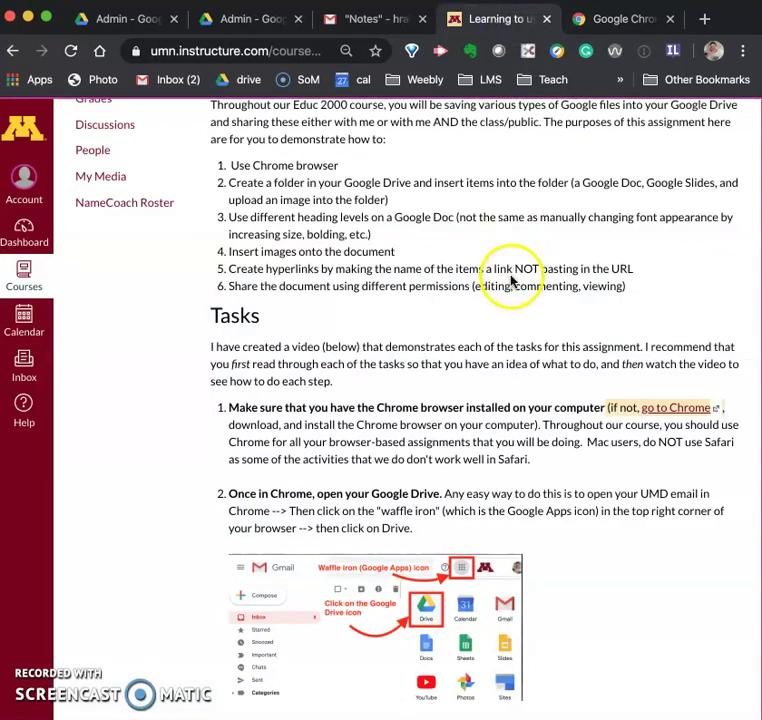
scroll(481, 443, "down", 2)
scroll(481, 443, "down", 1)
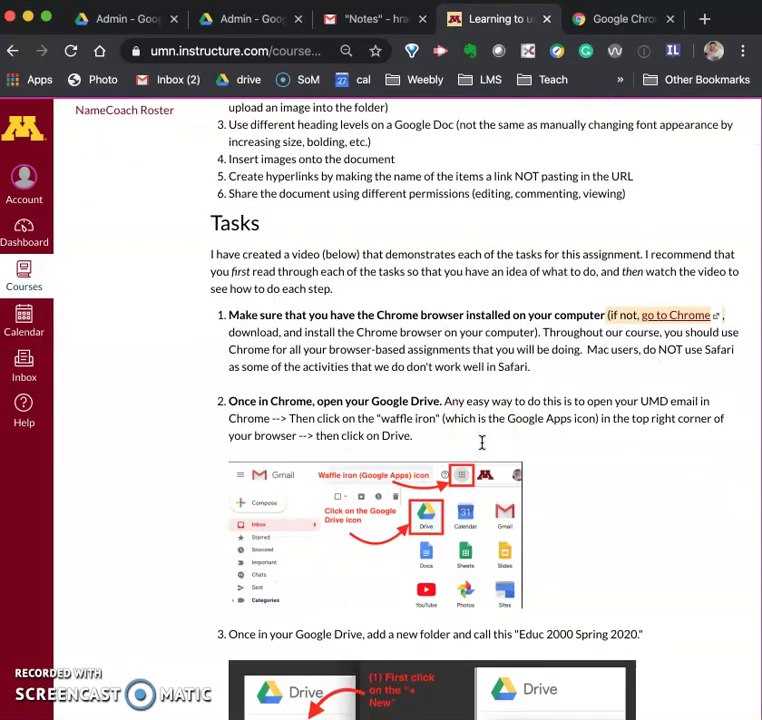
scroll(507, 366, "down", 2)
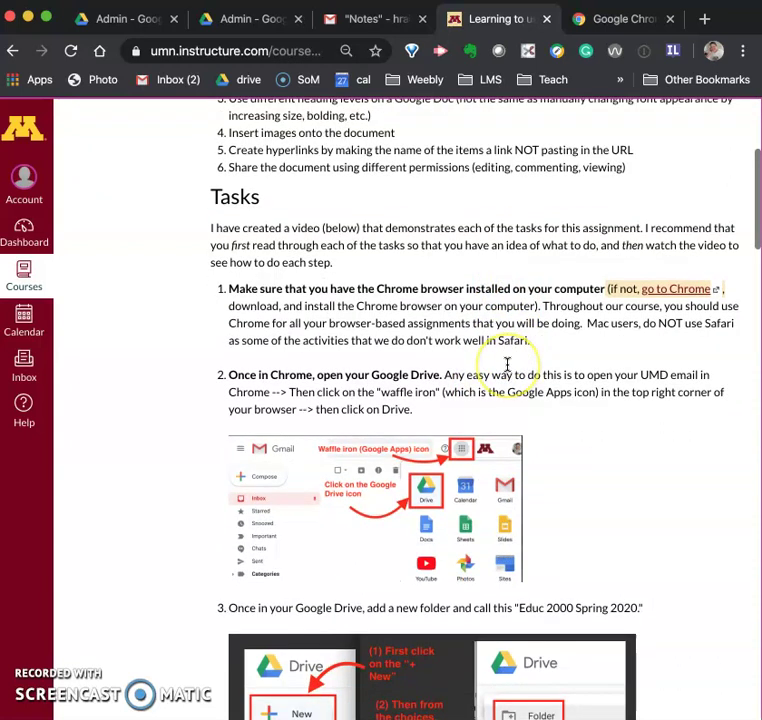
Switch to Gmail and open Google Drive from its list of Google apps
left_click(345, 20)
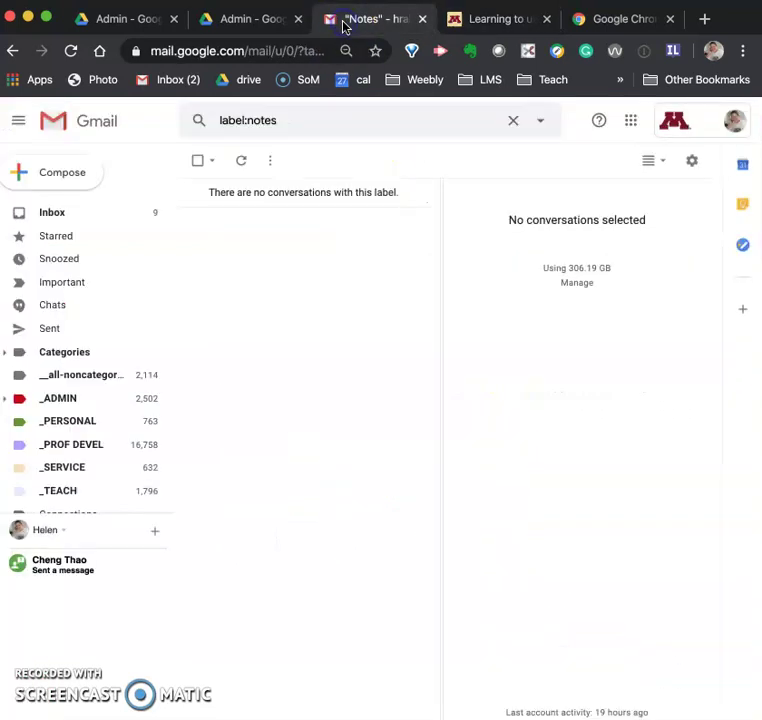
left_click(632, 124)
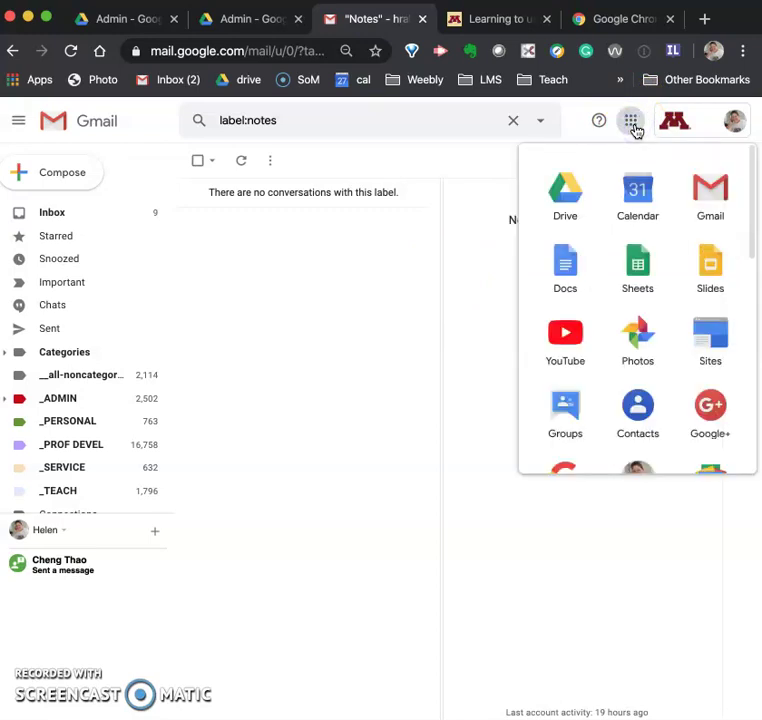
left_click(576, 201)
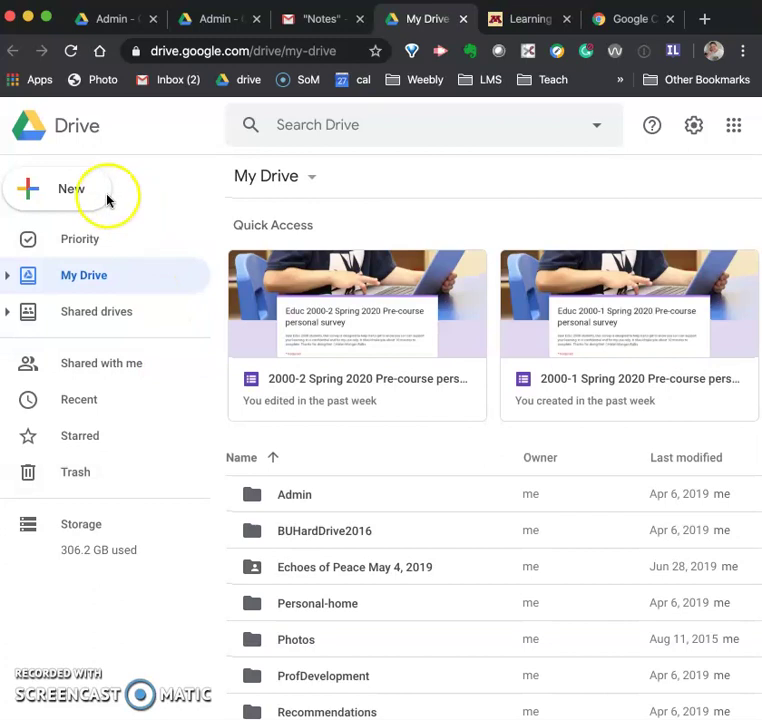
Create a new folder named "Educ 2000 Spring 2020" in My Drive
left_click(34, 195)
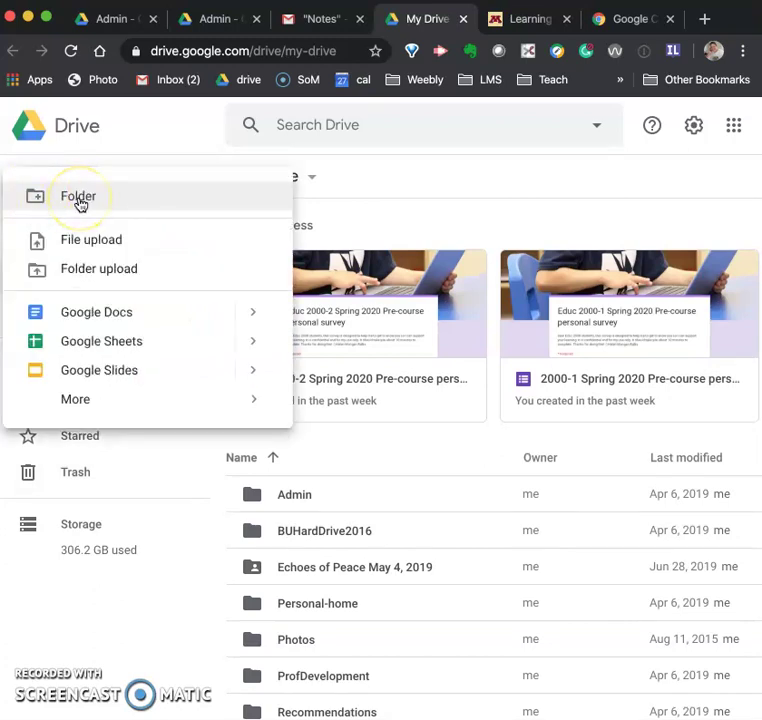
left_click(79, 199)
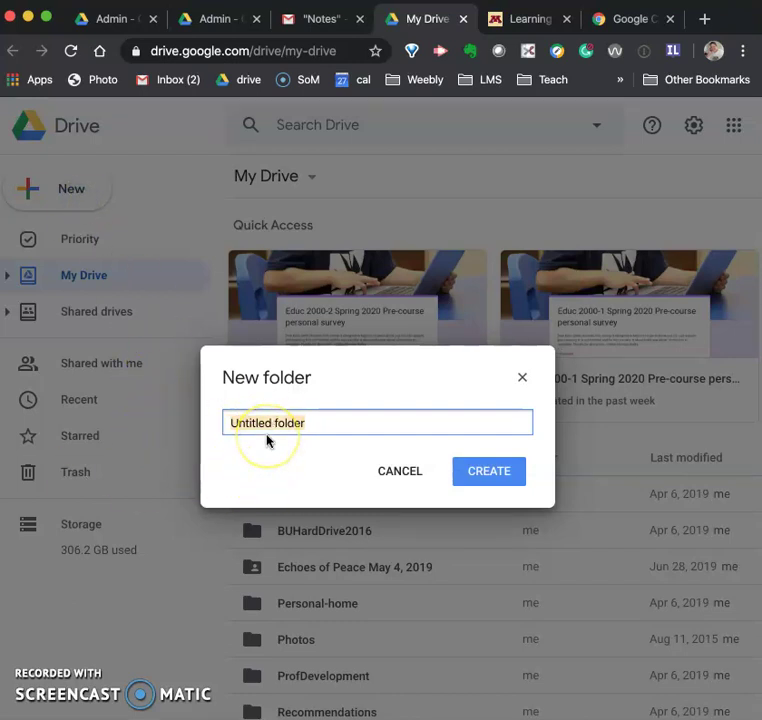
type("Educ 2000 Spring 2020")
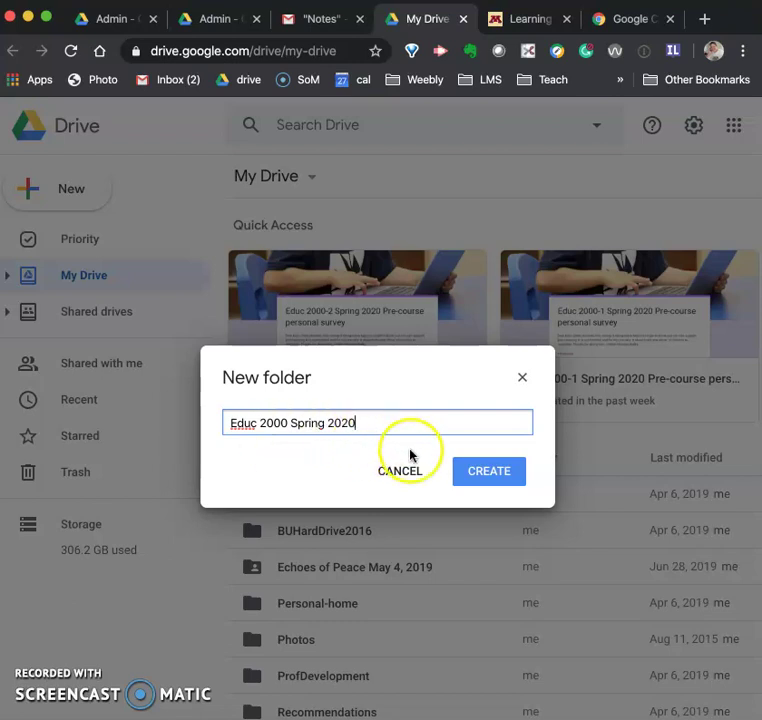
left_click(483, 471)
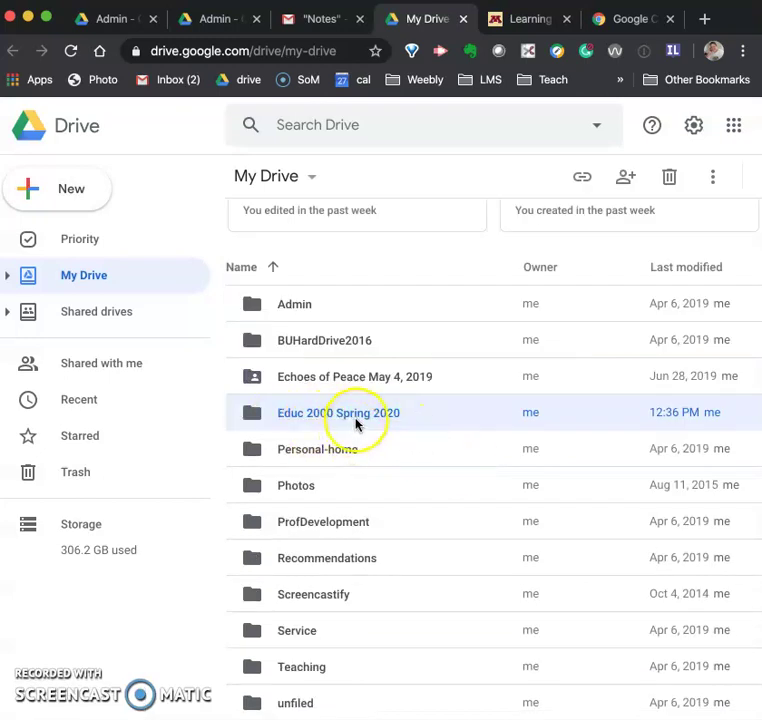
Open the "Educ 2000 Spring 2020" folder and create a blank Google Docs document inside it
double_click(355, 422)
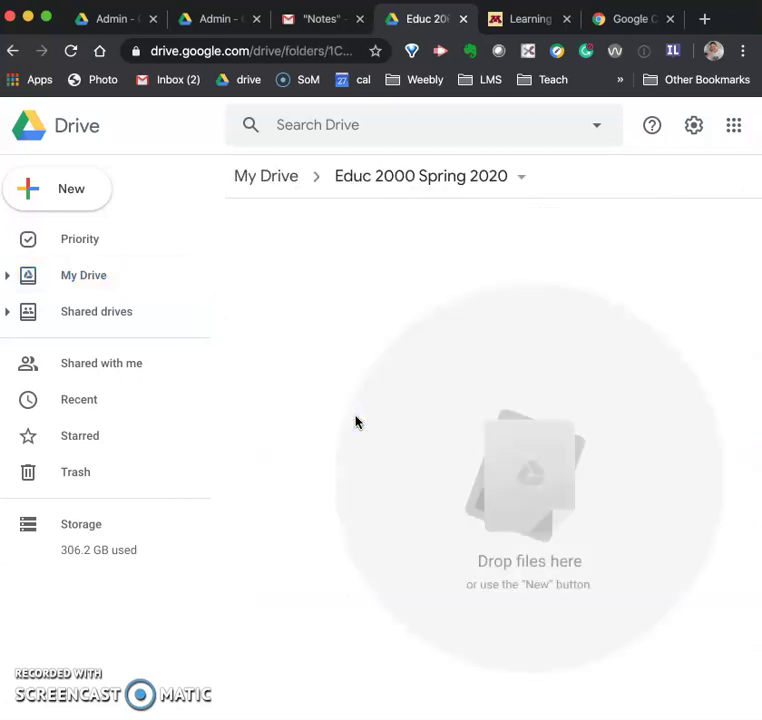
left_click(281, 396)
left_click(84, 198)
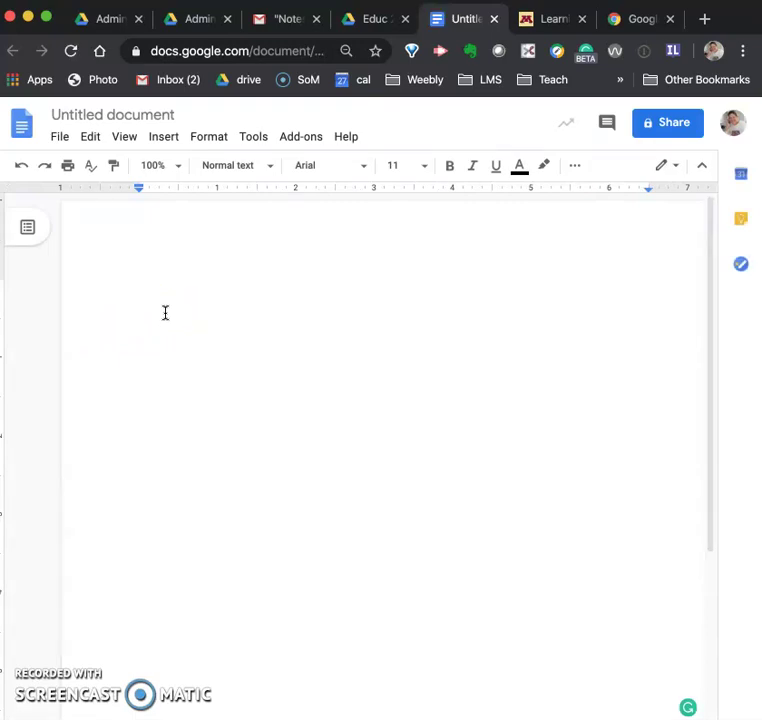
Enter "Learning to use Google Drive" as the document's first line and use the same text as the document's name
type("4")
type("earning to use Google Drive")
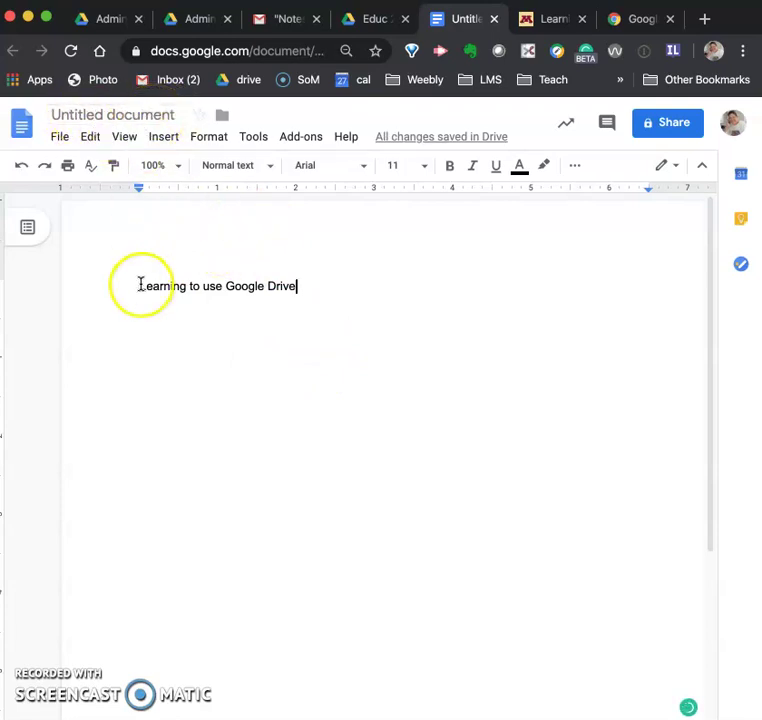
left_click_drag(134, 287, 324, 281)
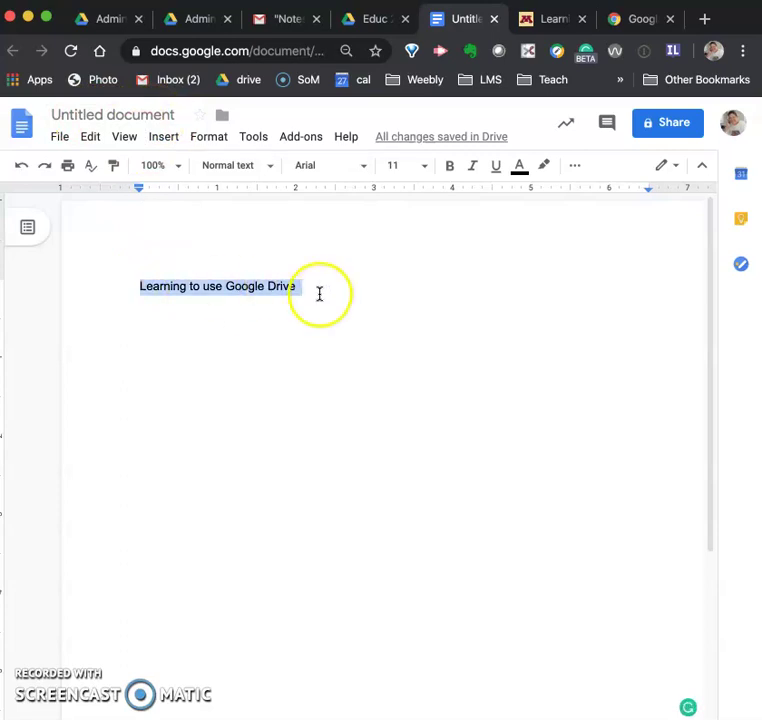
left_click(318, 291)
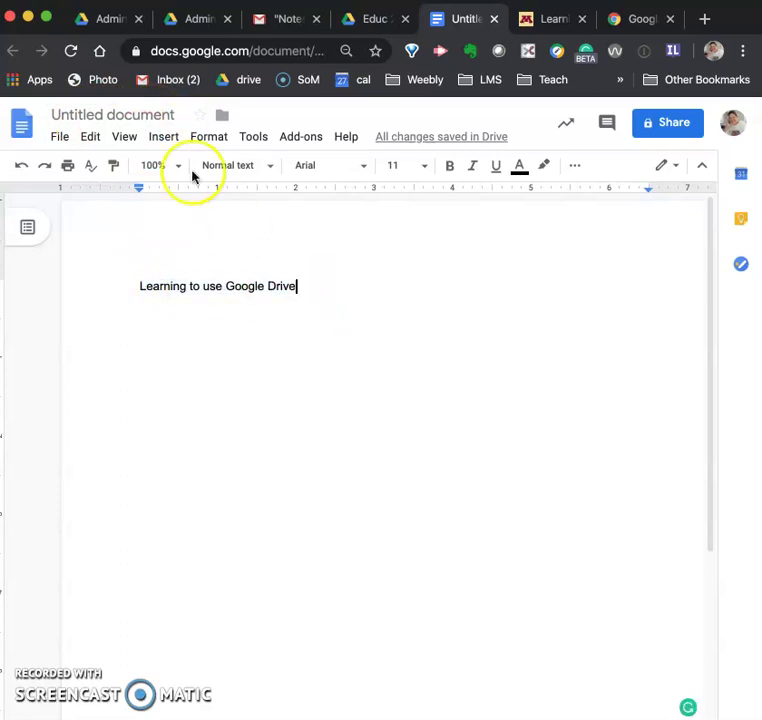
left_click(130, 115)
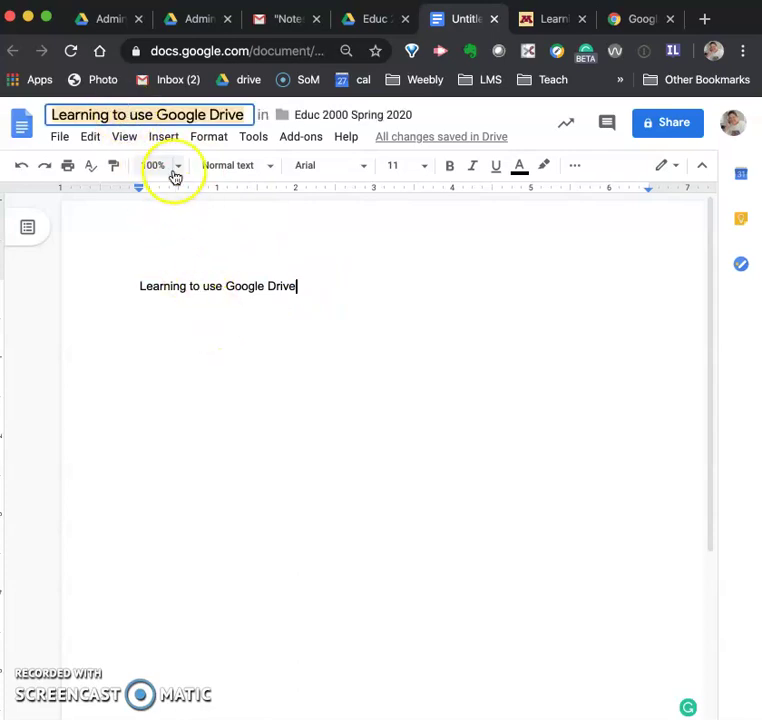
left_click(315, 288)
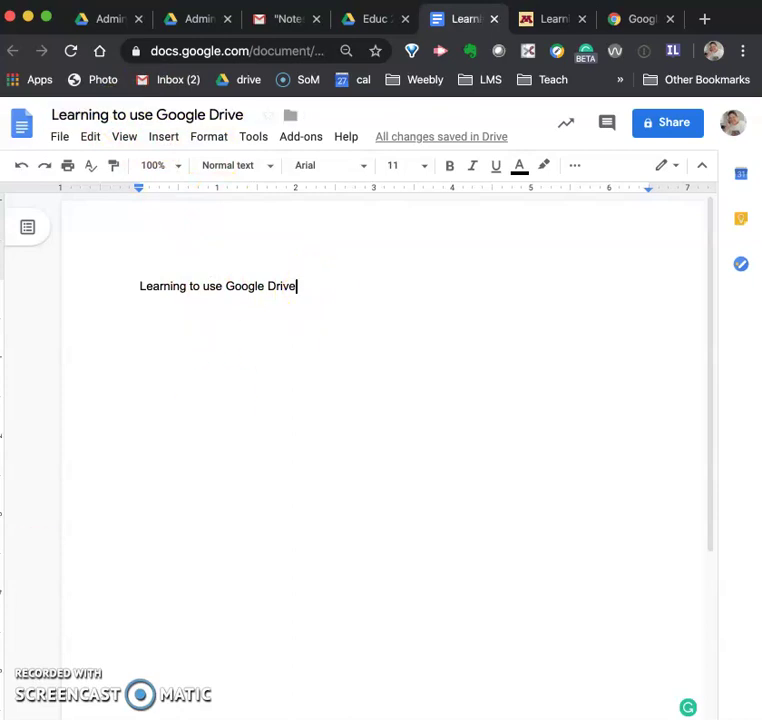
Apply the Heading 1 style to the line "Learning to use Google Drive"
left_click(235, 298)
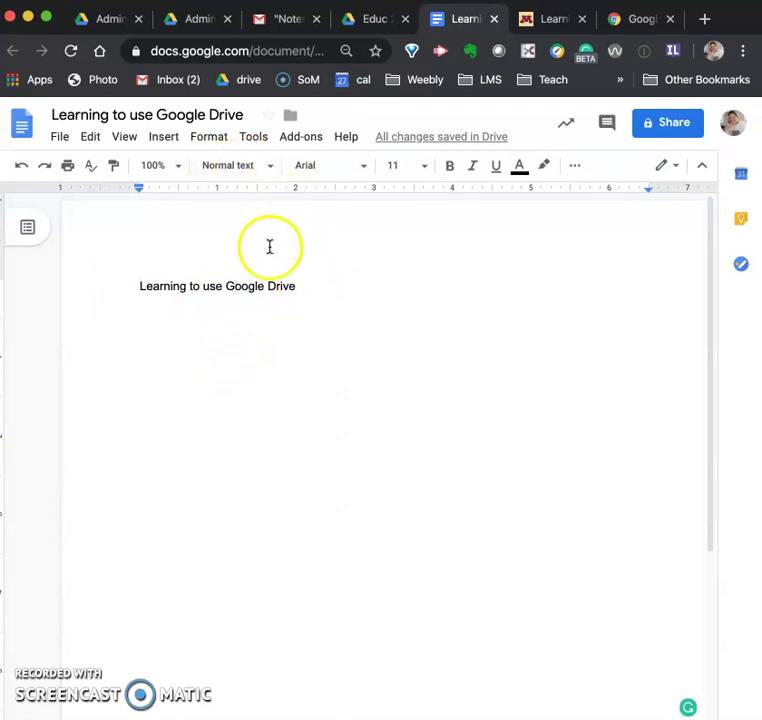
left_click(268, 167)
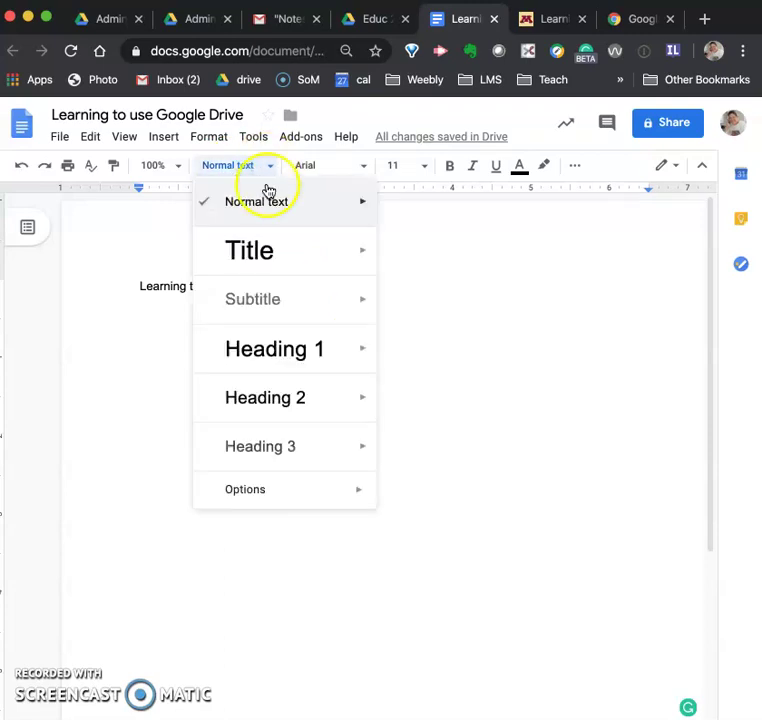
left_click(276, 350)
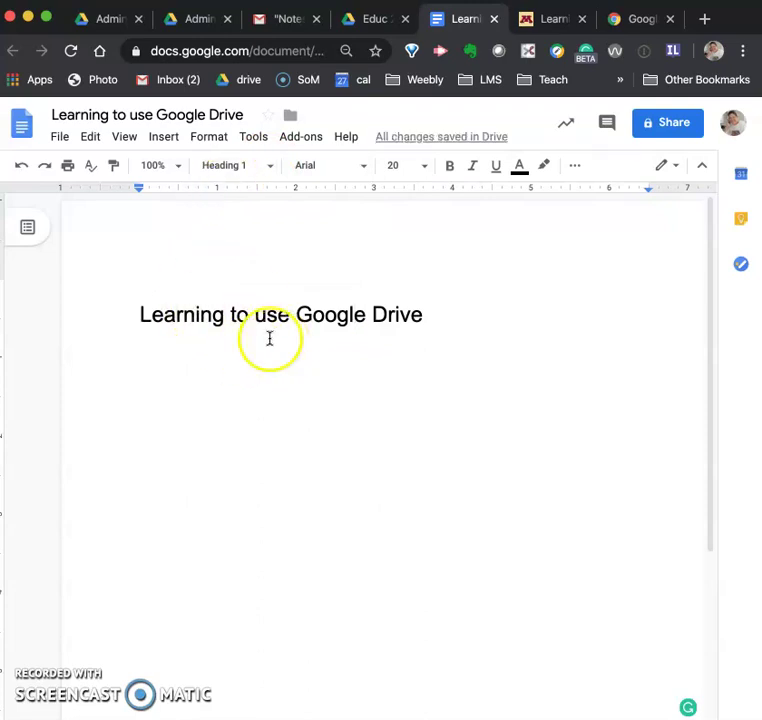
Check the heading in the document outline, hide the outline, and start a new line below the heading
left_click(29, 232)
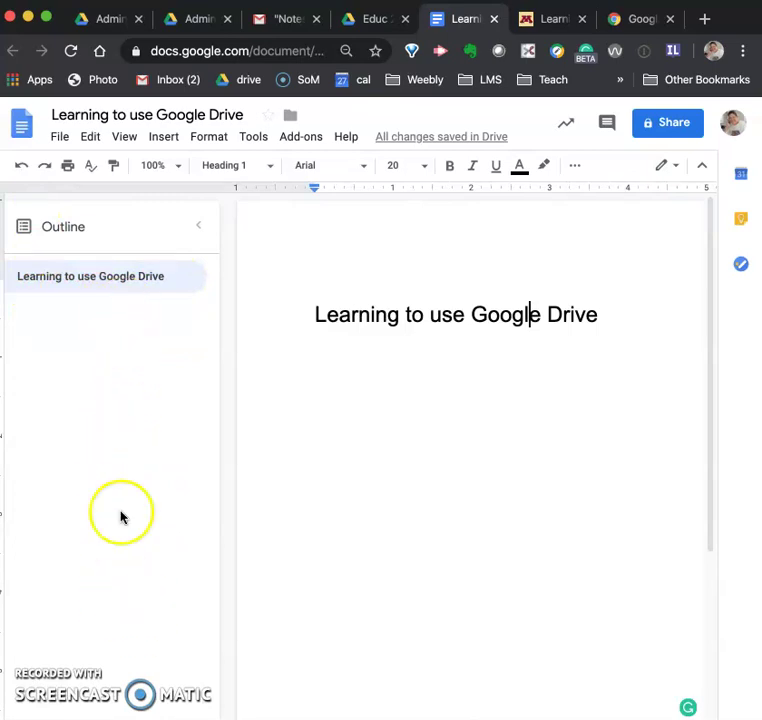
left_click(199, 224)
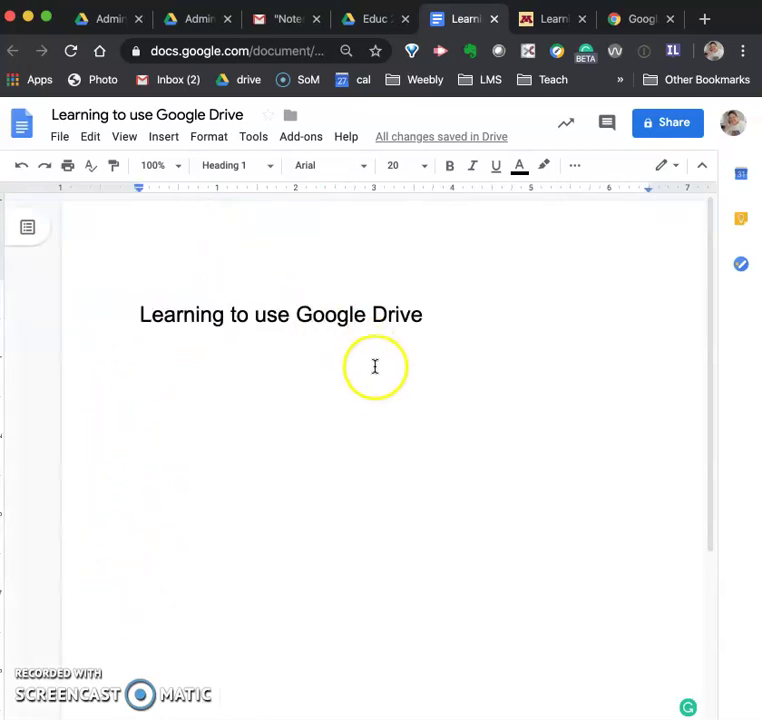
left_click(457, 313)
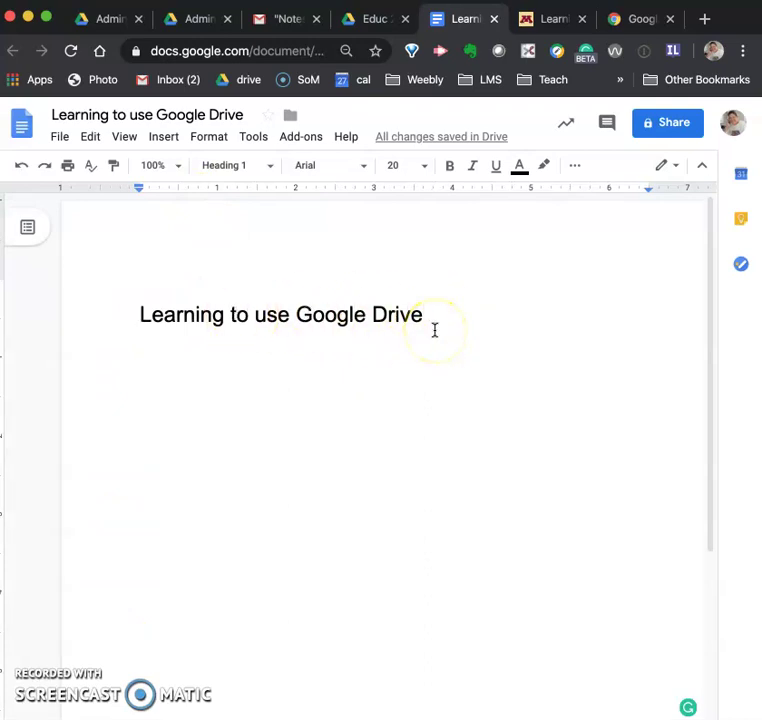
key("Return")
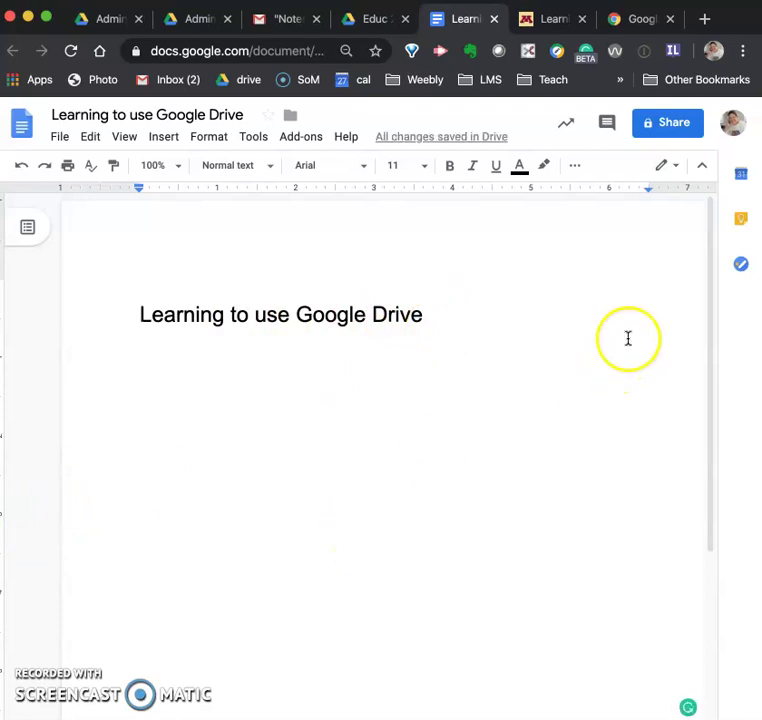
Add the instructor's e-mail address in the document's sharing settings and set their permission to Can comment
left_click(659, 125)
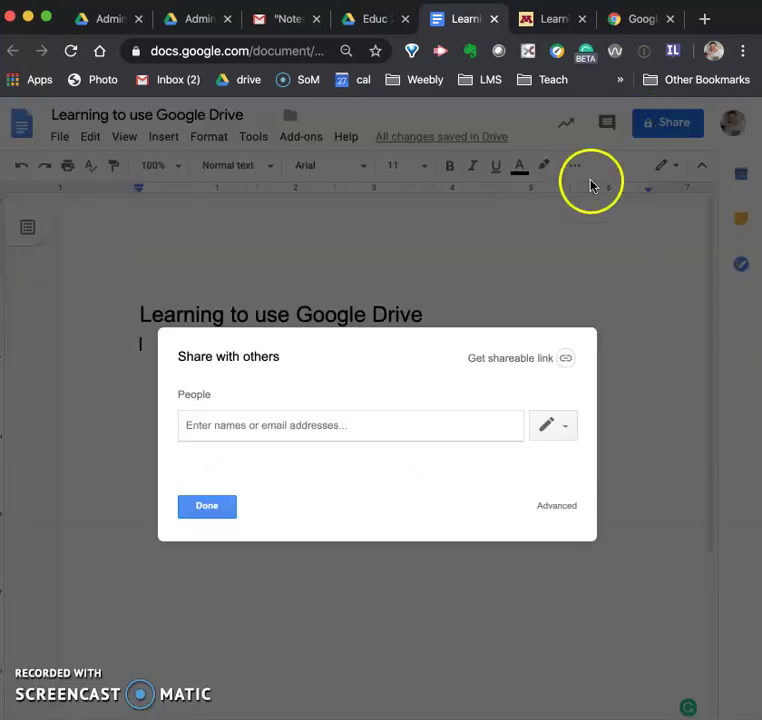
left_click(453, 428)
type("hr")
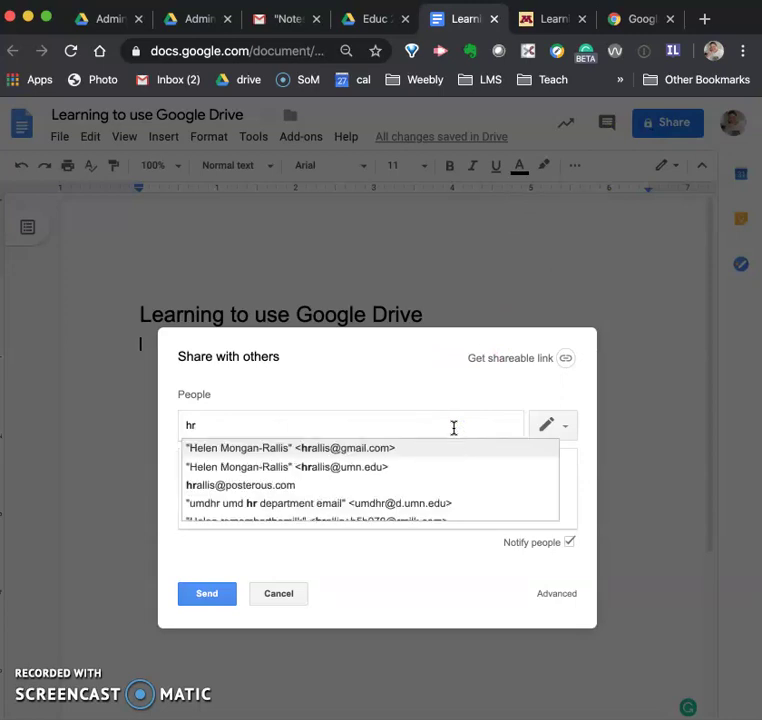
left_click(357, 477)
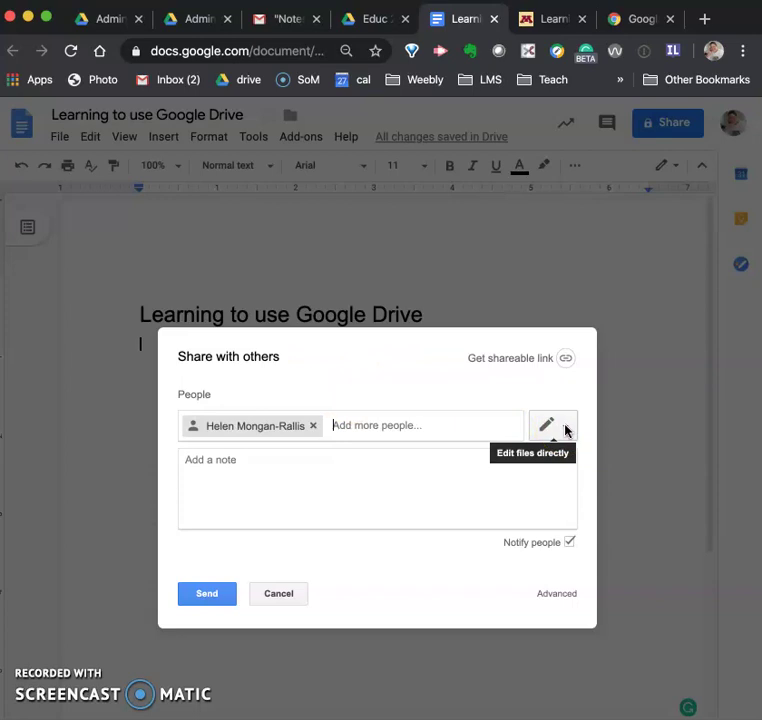
left_click(565, 429)
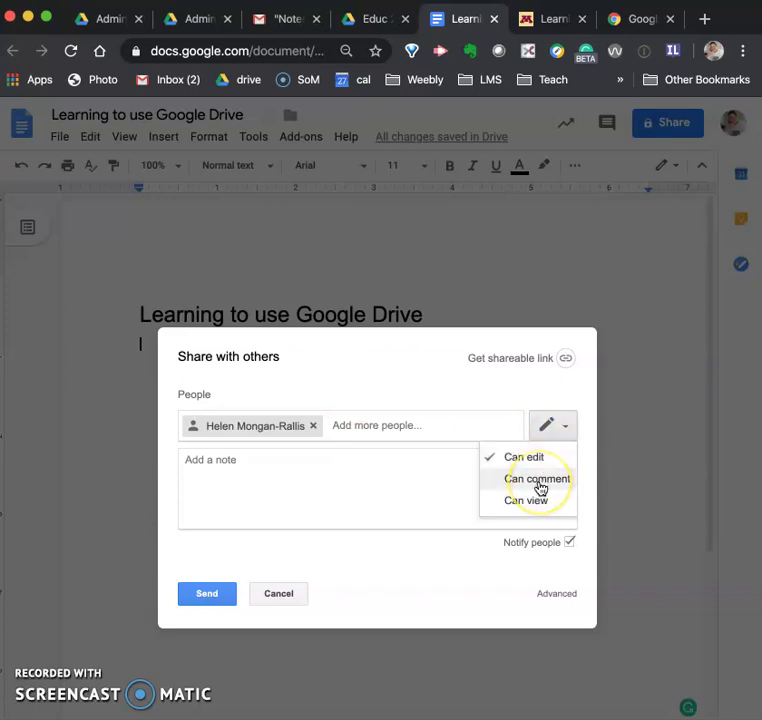
left_click(537, 479)
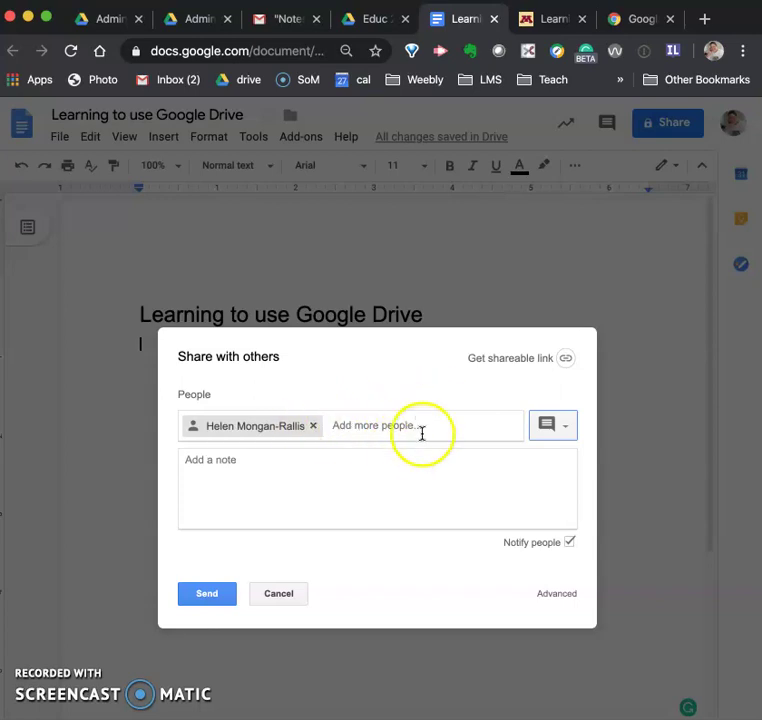
left_click(568, 428)
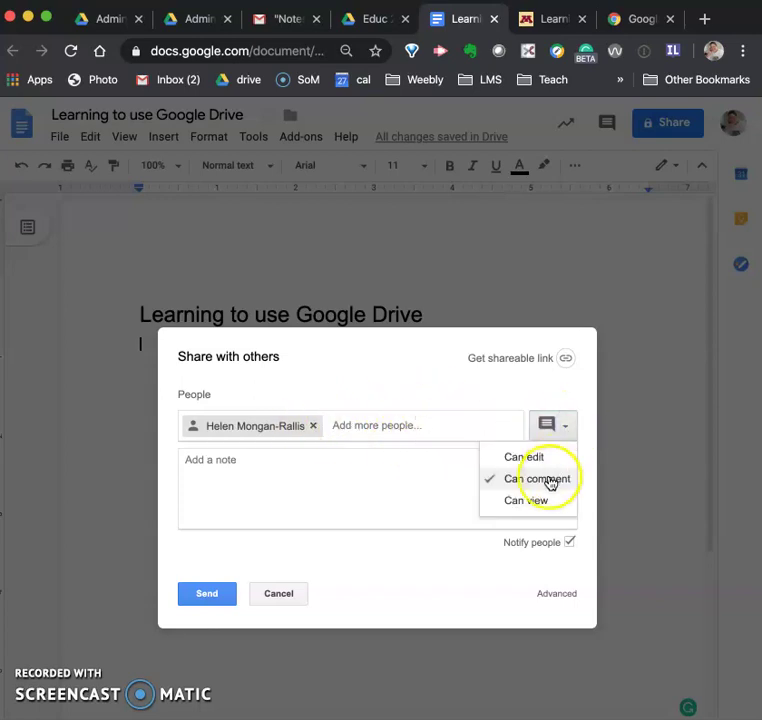
left_click(420, 473)
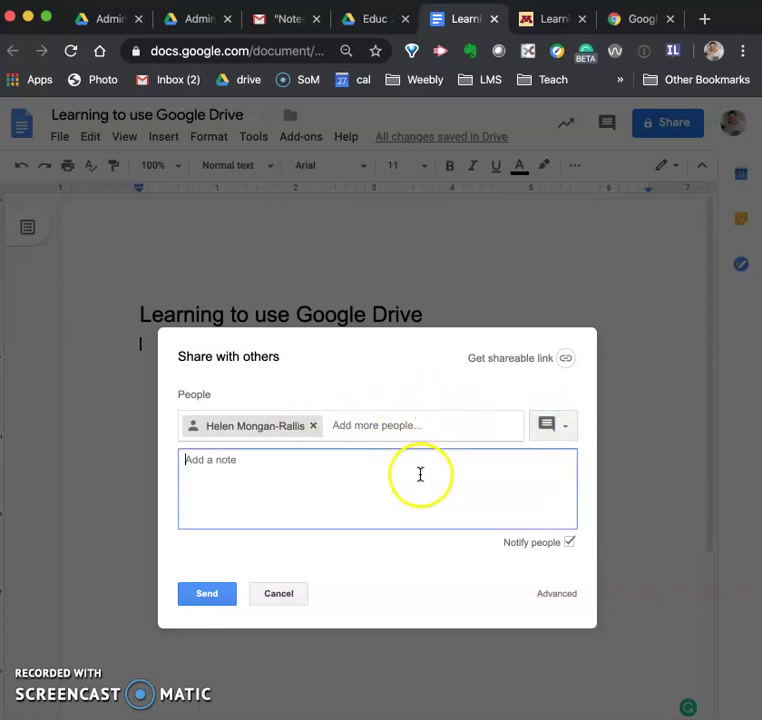
Turn off notifying people for the instructor's invitation and close the sharing dialog without sharing
left_click(570, 542)
left_click(570, 542)
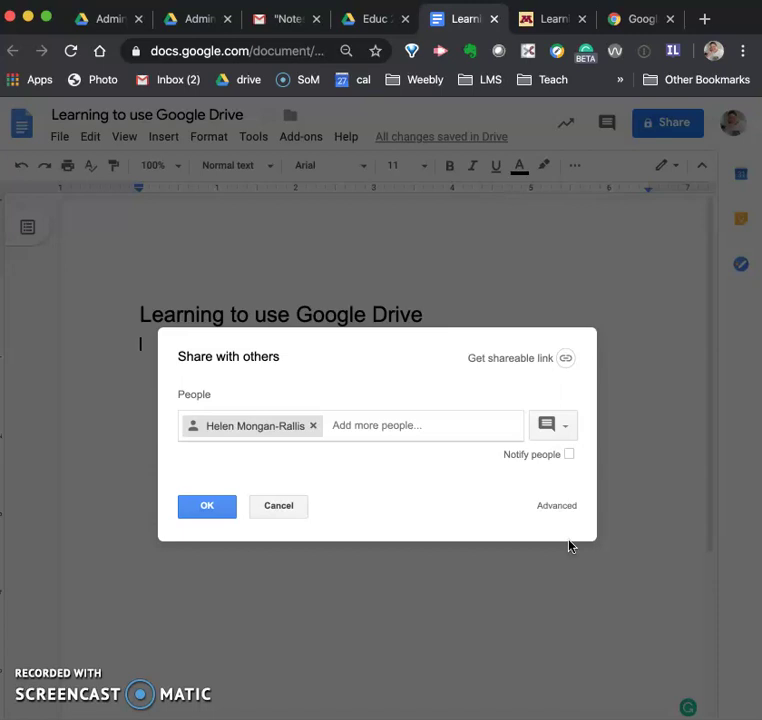
left_click(440, 520)
left_click(299, 507)
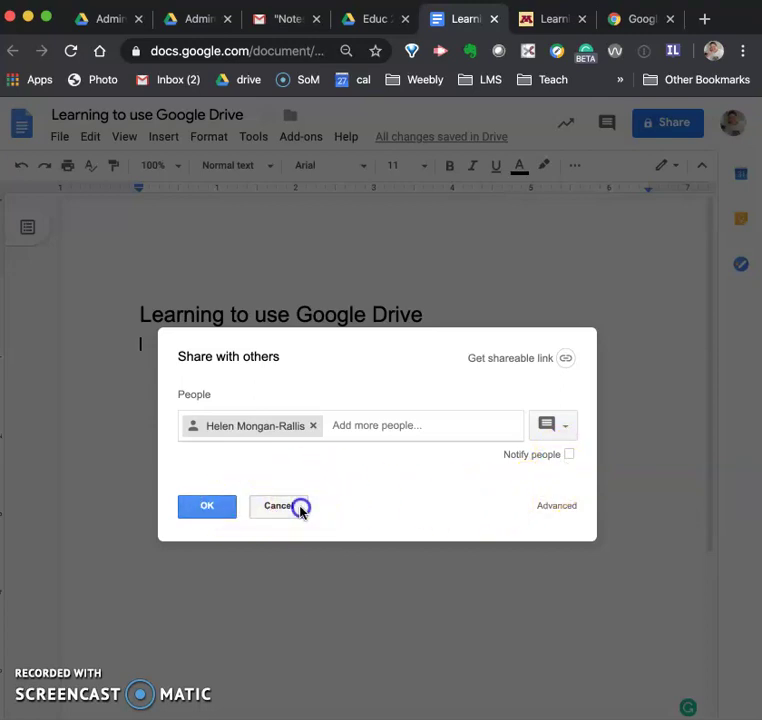
left_click(208, 506)
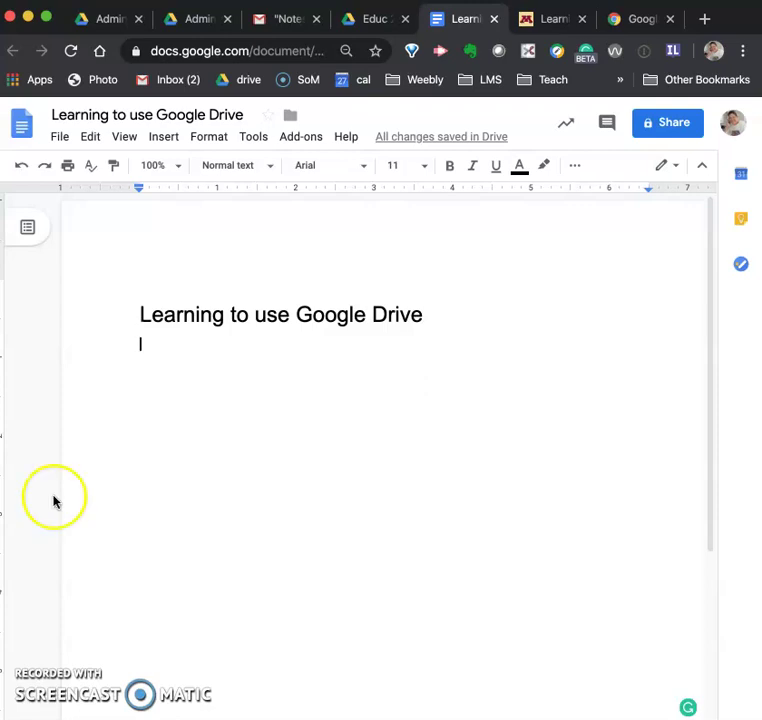
Switch to the assignment page in Canvas and copy the class Google Group address from instruction 8
scroll(178, 522, "down", 1)
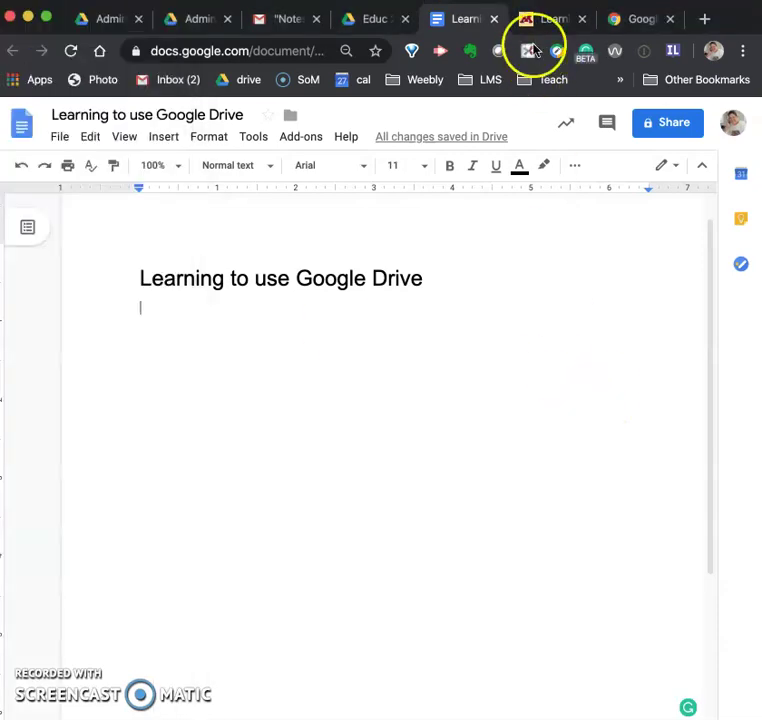
left_click(555, 20)
scroll(522, 558, "down", 10)
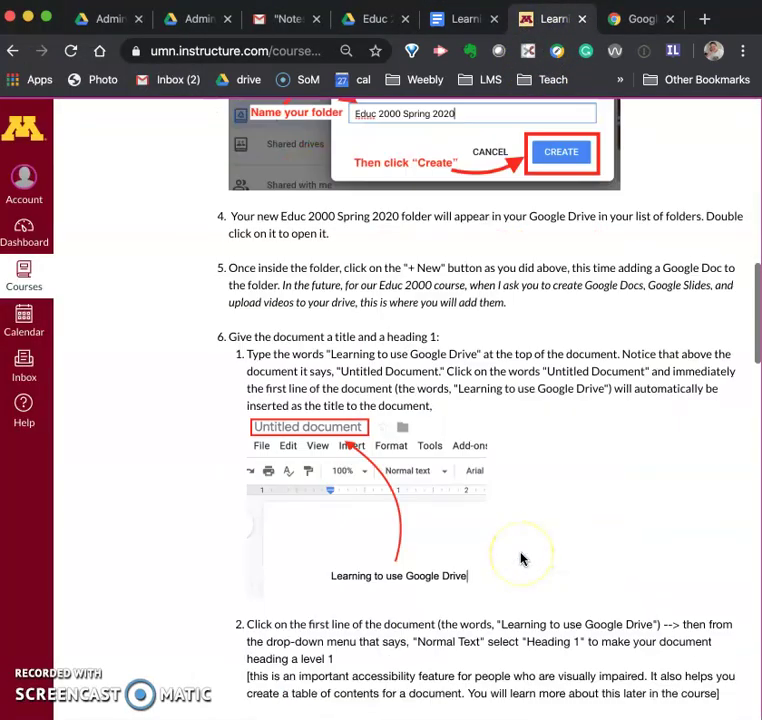
scroll(520, 558, "down", 10)
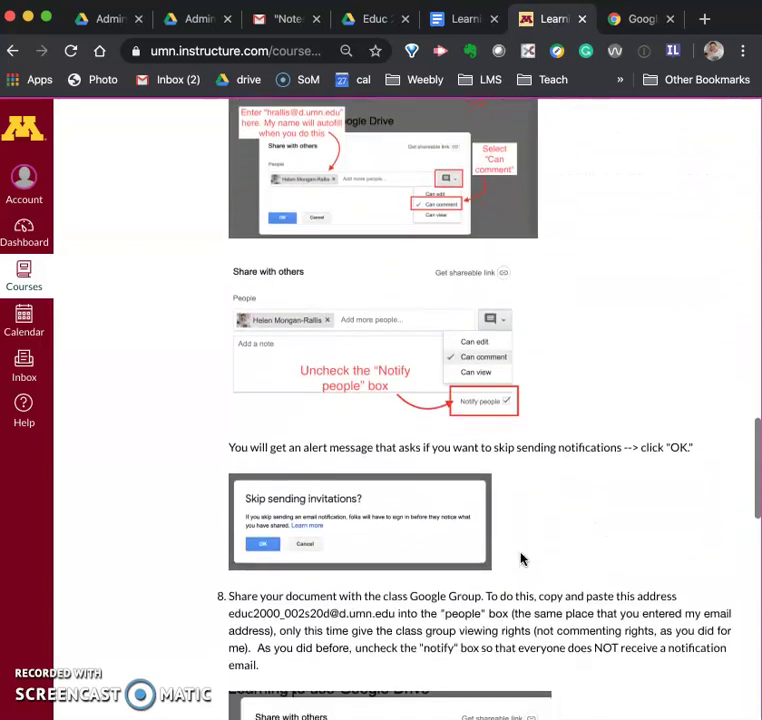
scroll(520, 558, "down", 2)
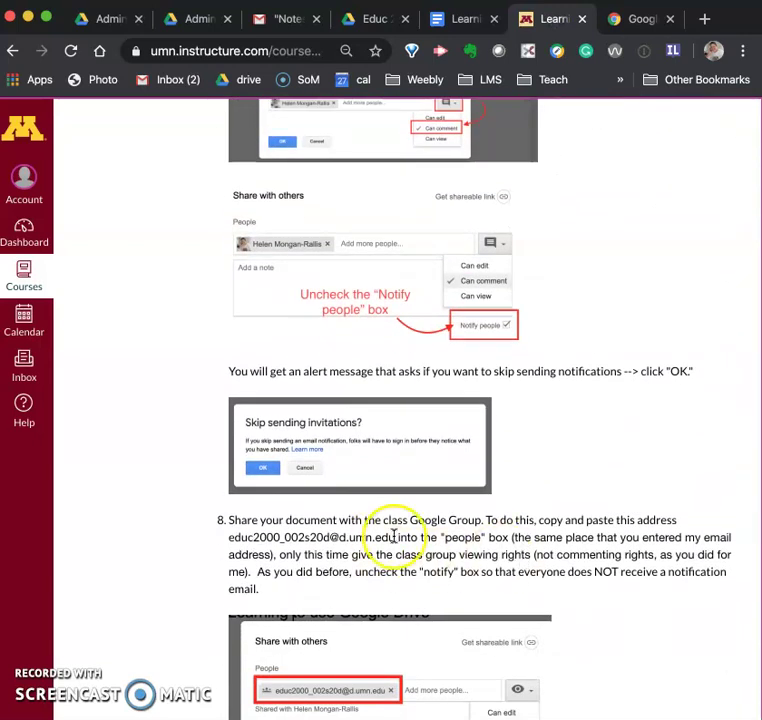
left_click_drag(393, 537, 222, 541)
key("super+c")
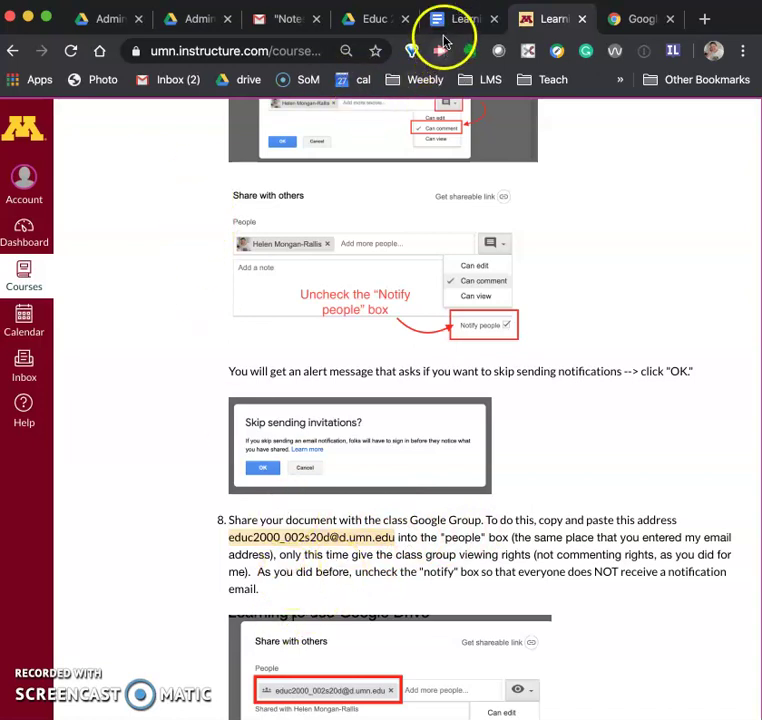
Return to the Google Docs document, add the copied class group address to its sharing settings, and set its permission to Can view
left_click(447, 19)
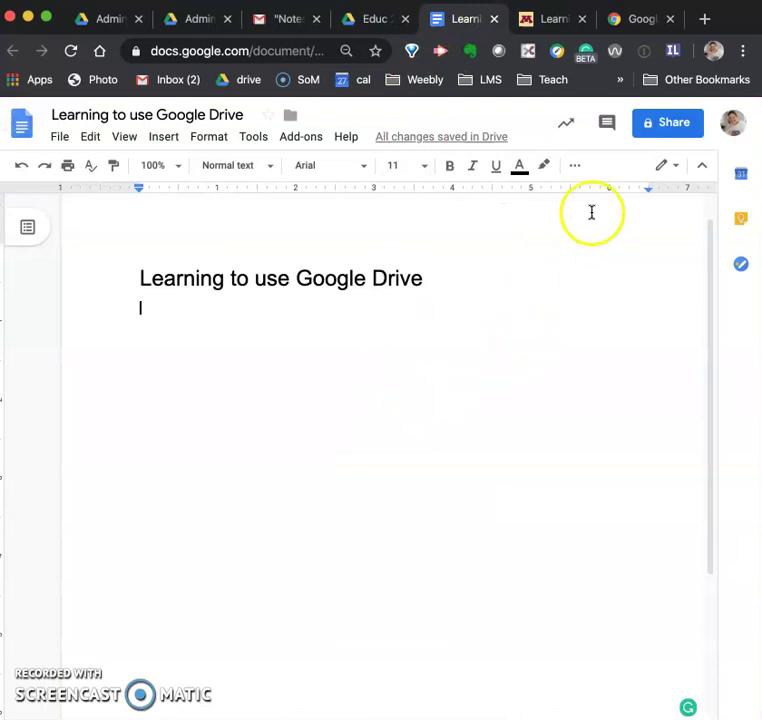
left_click(650, 136)
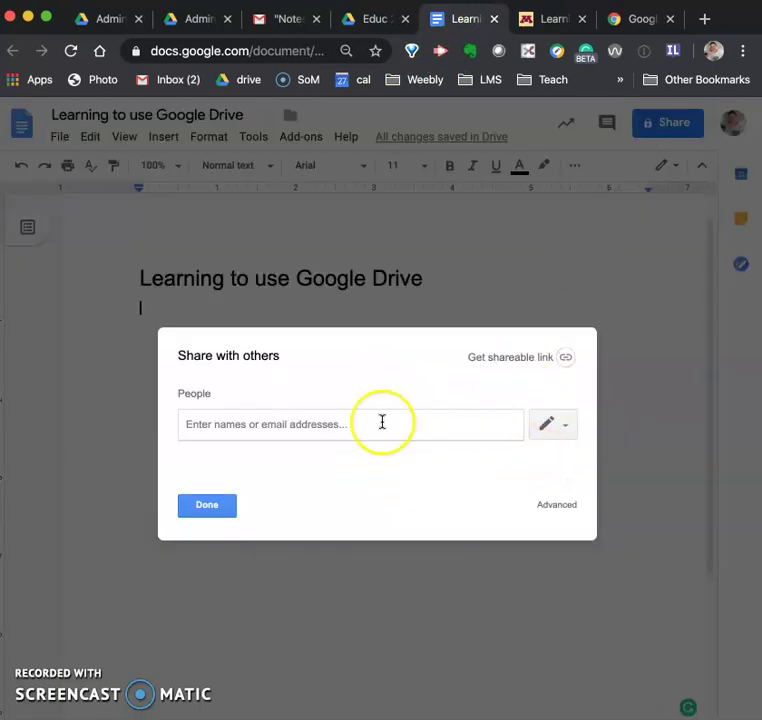
key("super+v")
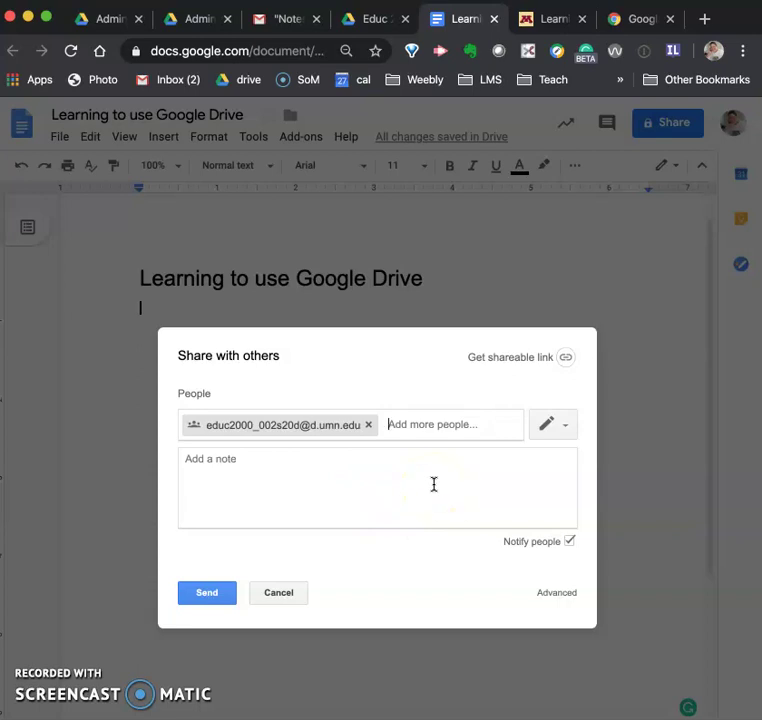
left_click(566, 429)
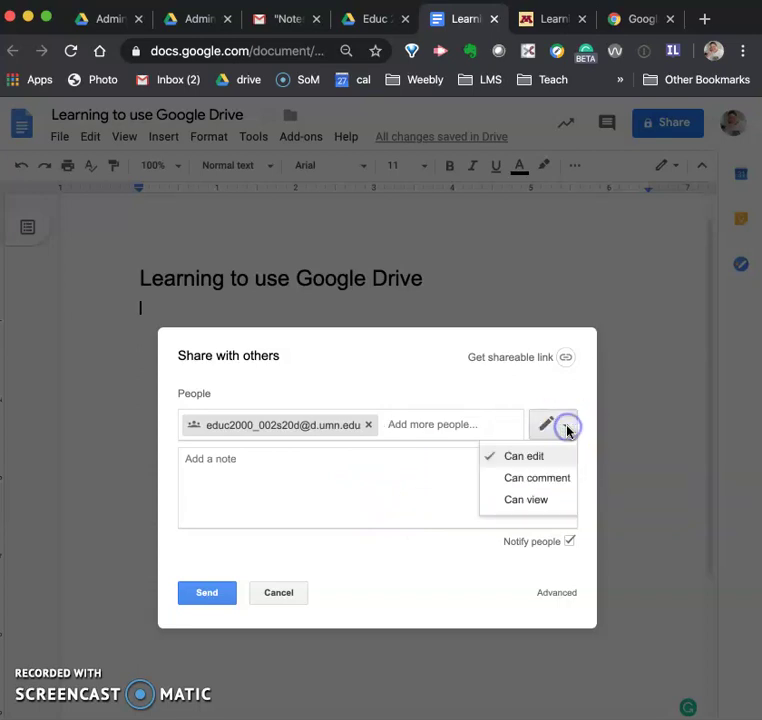
left_click(521, 505)
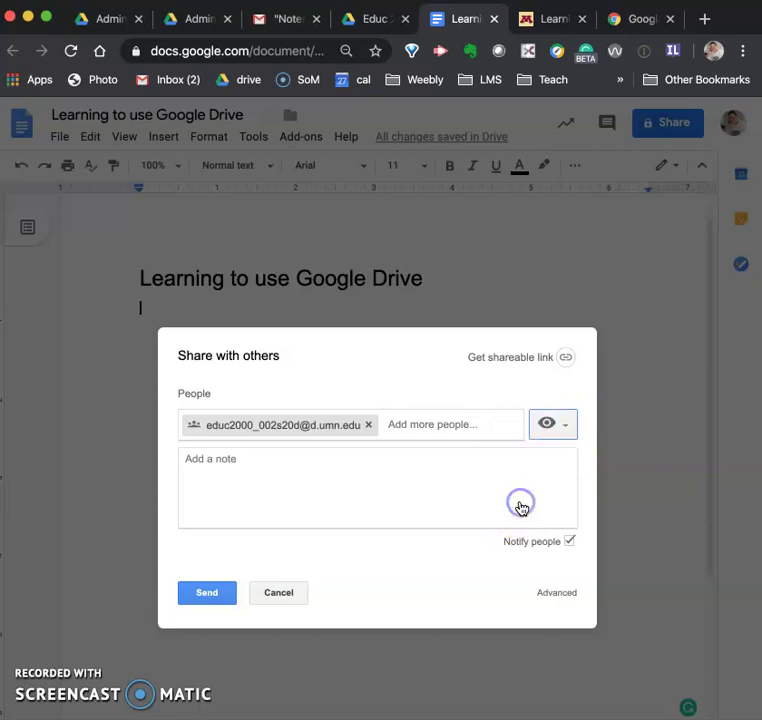
Turn off notifying people and share the document with the class group, skipping the e-mail invitations
left_click(569, 541)
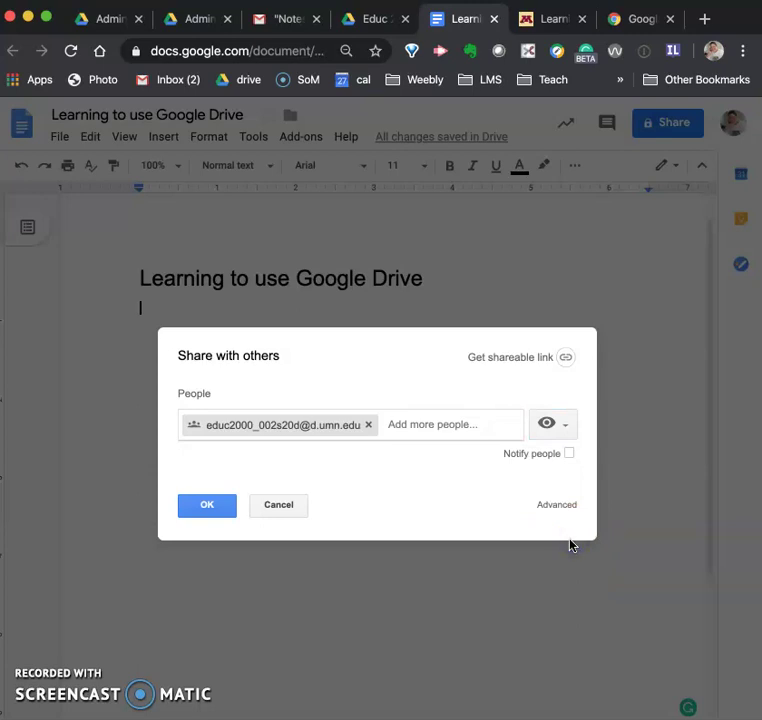
left_click(212, 505)
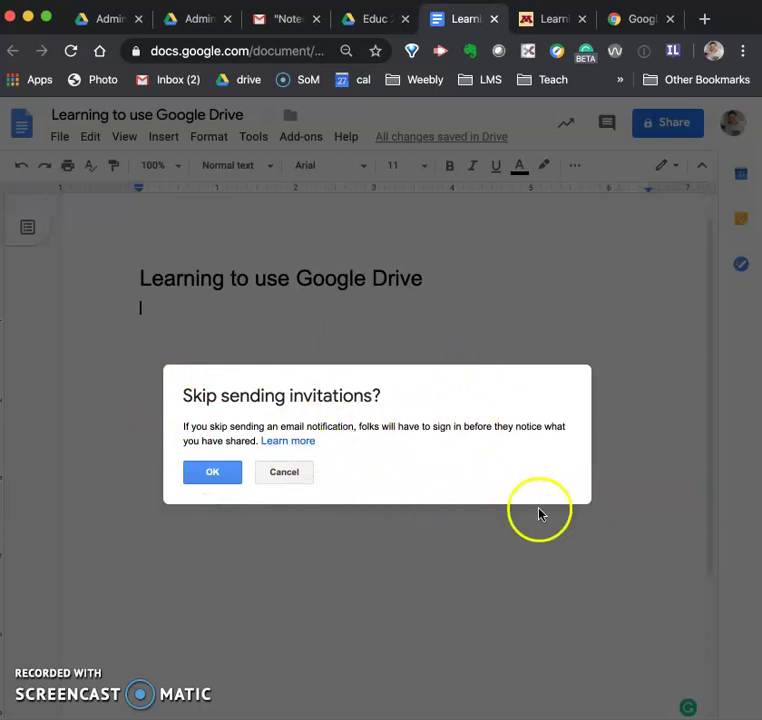
left_click(209, 474)
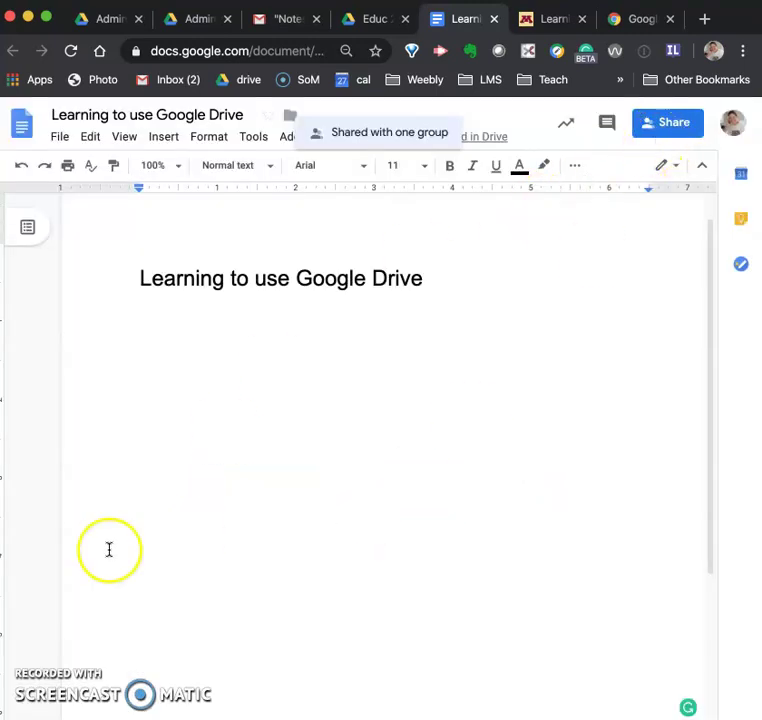
Try to insert the Desktop image "Screen Shot 2019-12-27 at 3.29.56 PM.png" from the computer into the document
key("Return")
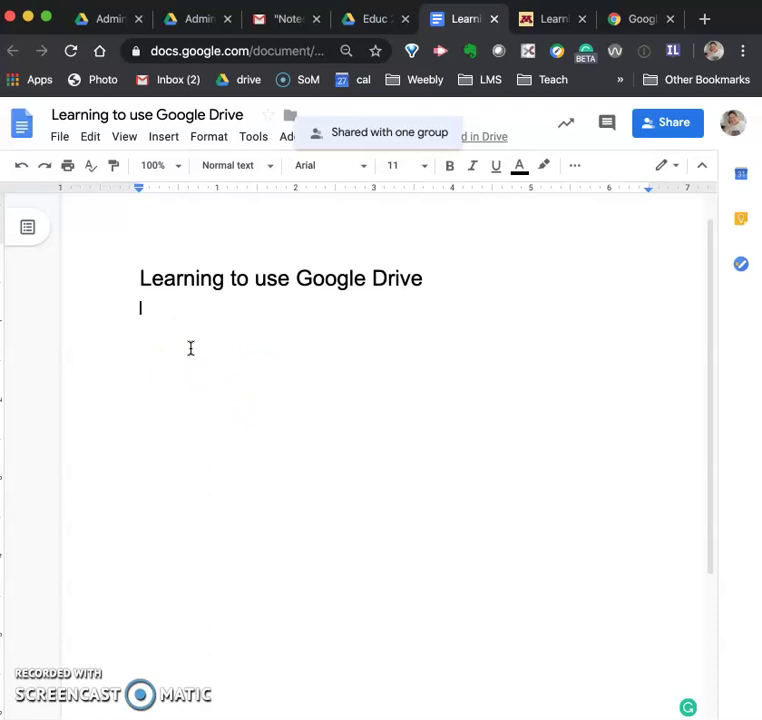
left_click(173, 199)
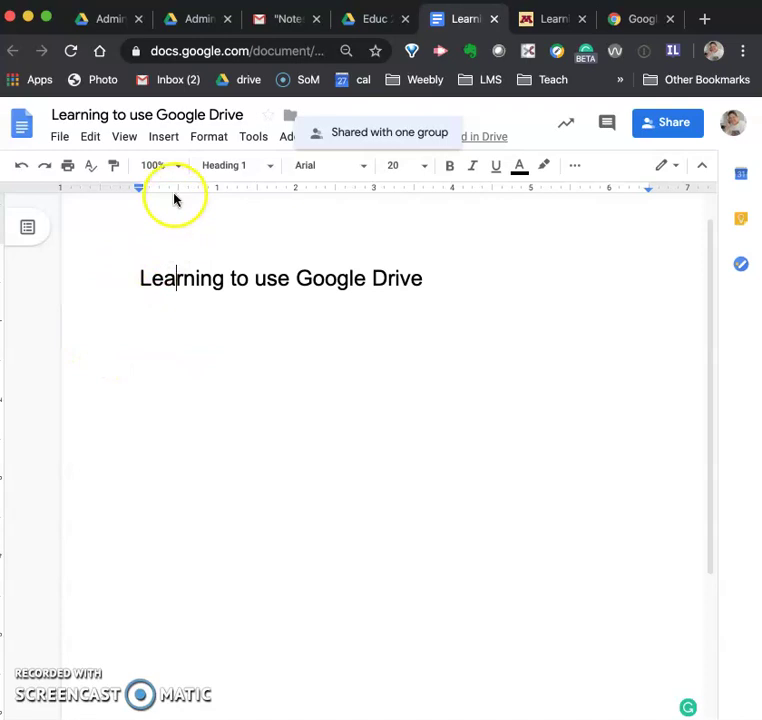
left_click(170, 146)
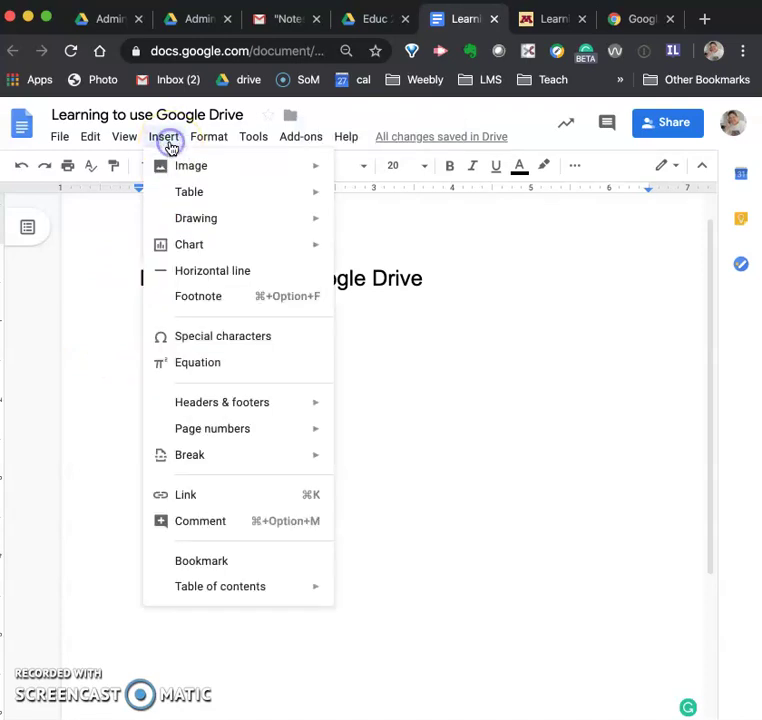
mouse_move(175, 168)
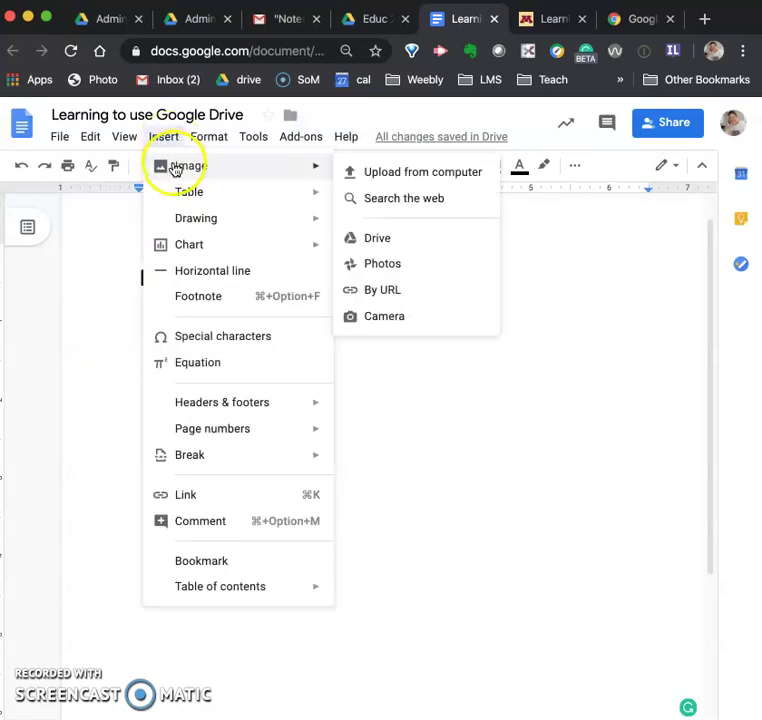
left_click(387, 176)
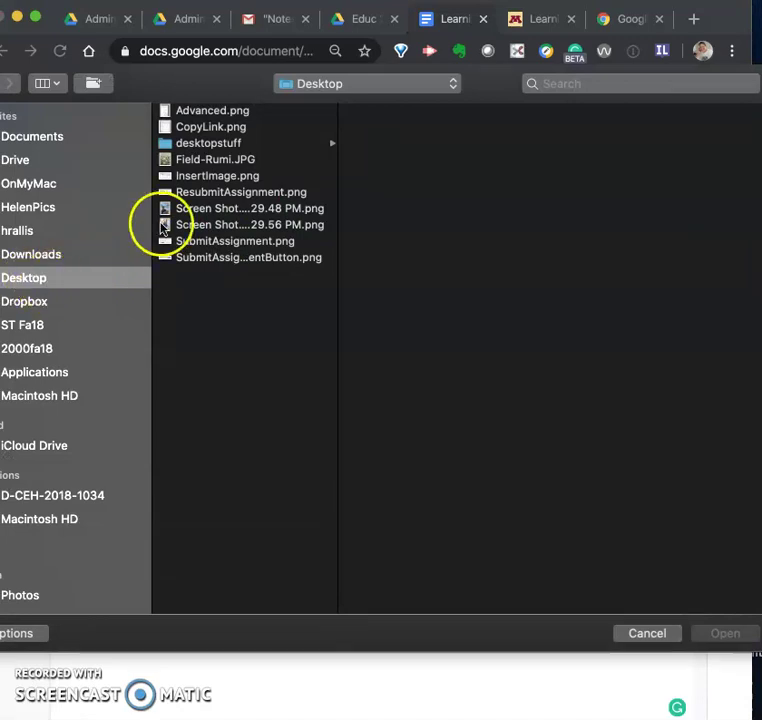
left_click(172, 228)
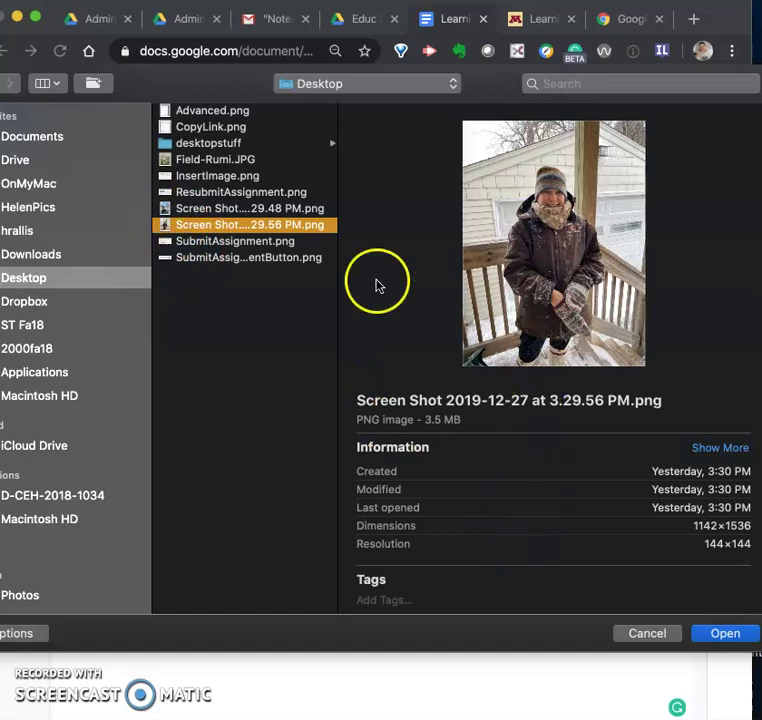
left_click(712, 634)
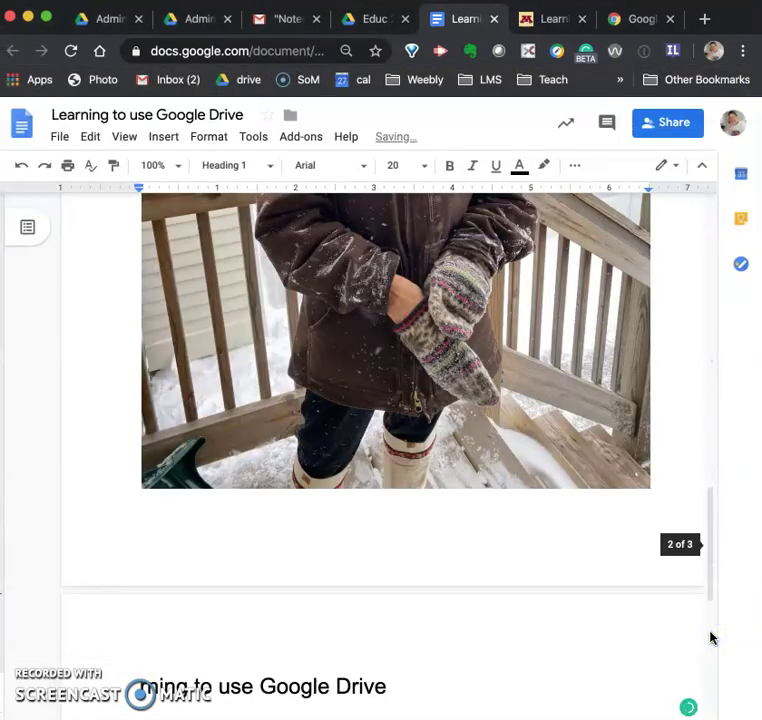
Undo the image insertion that split the heading "Learning to use Google Drive"
left_click(573, 592)
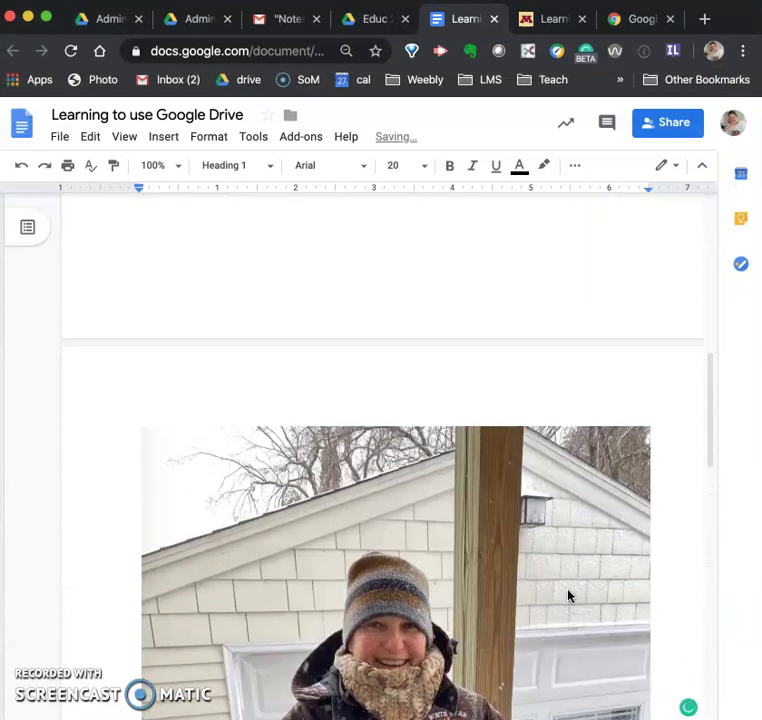
key("BackSpace")
type("Lea")
scroll(568, 596, "down", 1)
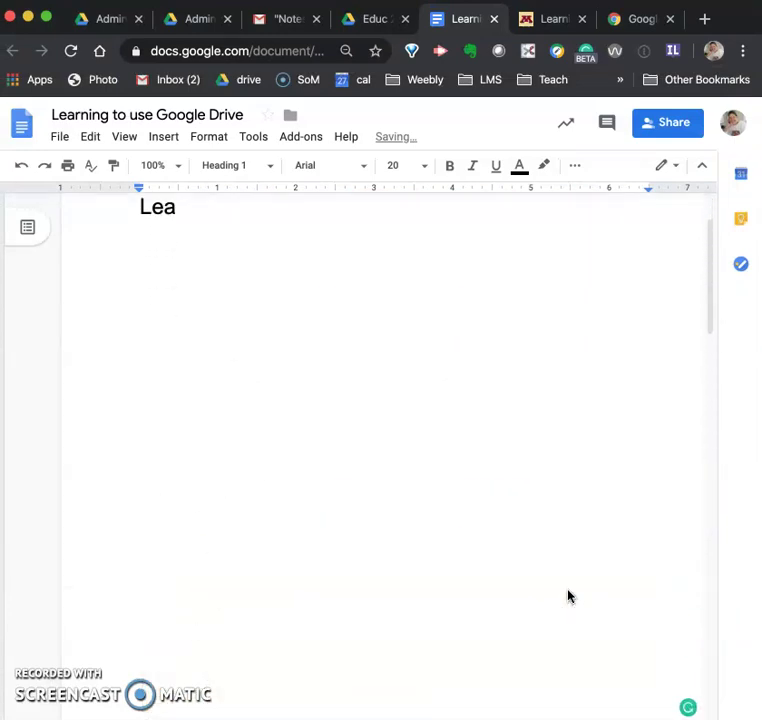
scroll(568, 596, "down", 5)
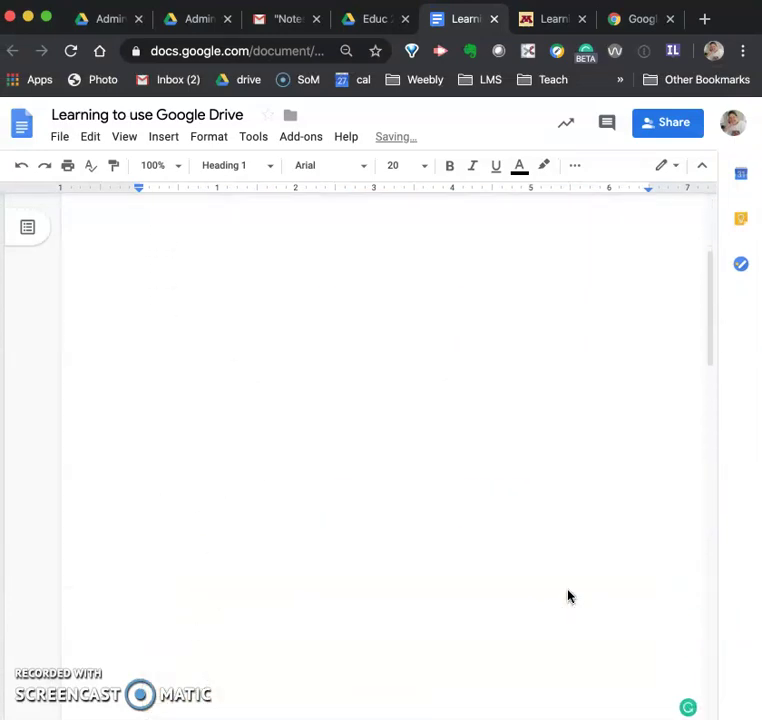
left_click(24, 171)
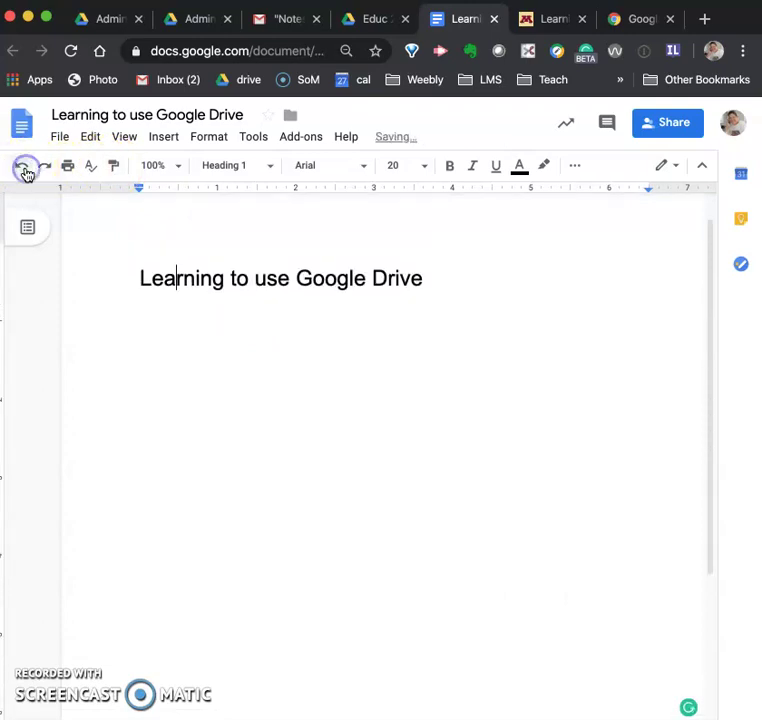
Start a new line below the heading and insert the Desktop image "Screen Shot 2019-12-27 at 3.29.56 PM.png" from the computer there
left_click(433, 280)
key("Return")
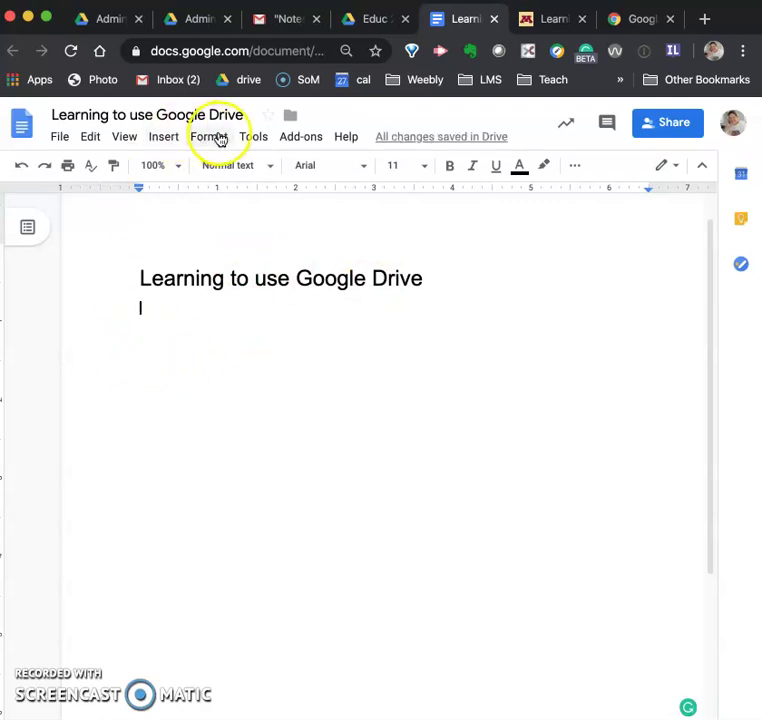
left_click(166, 139)
mouse_move(186, 176)
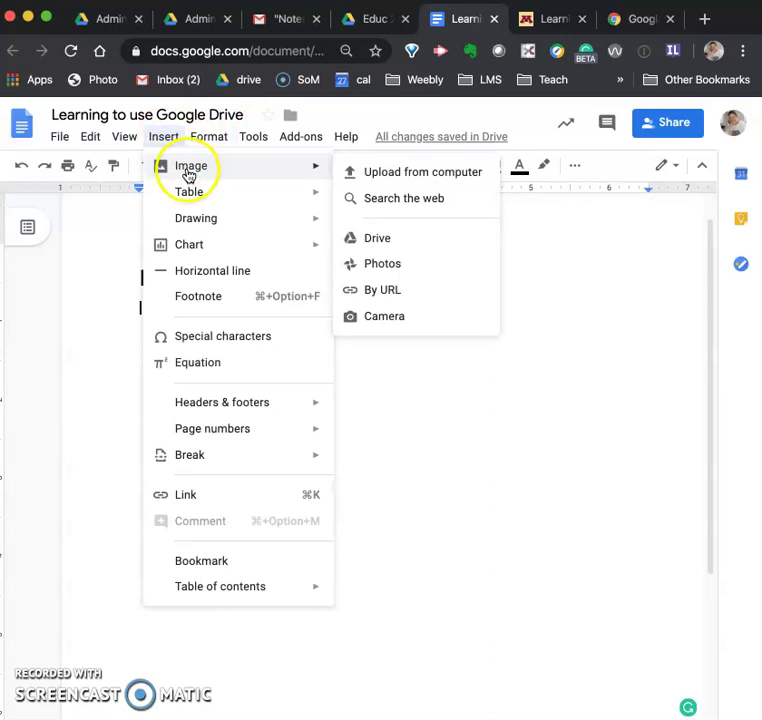
left_click(381, 184)
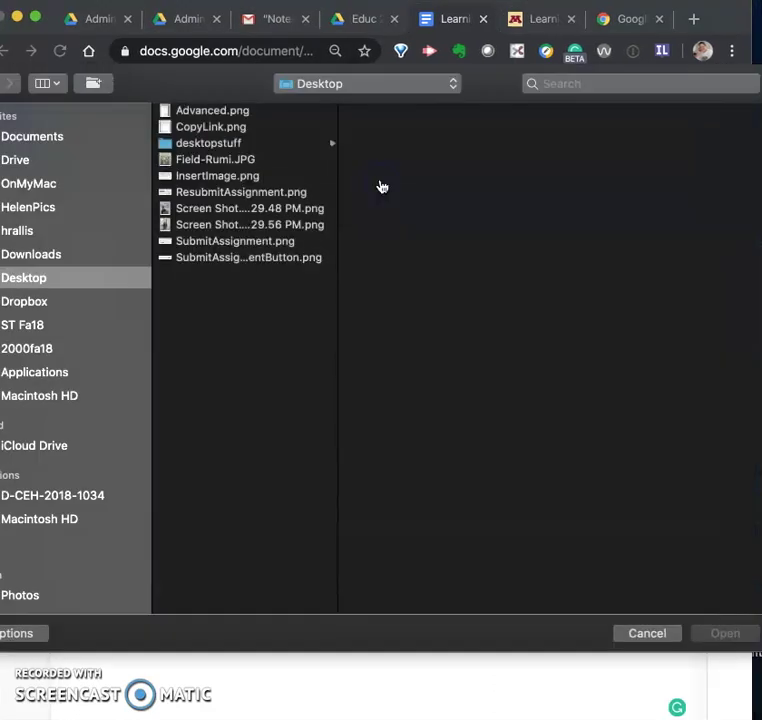
left_click(272, 225)
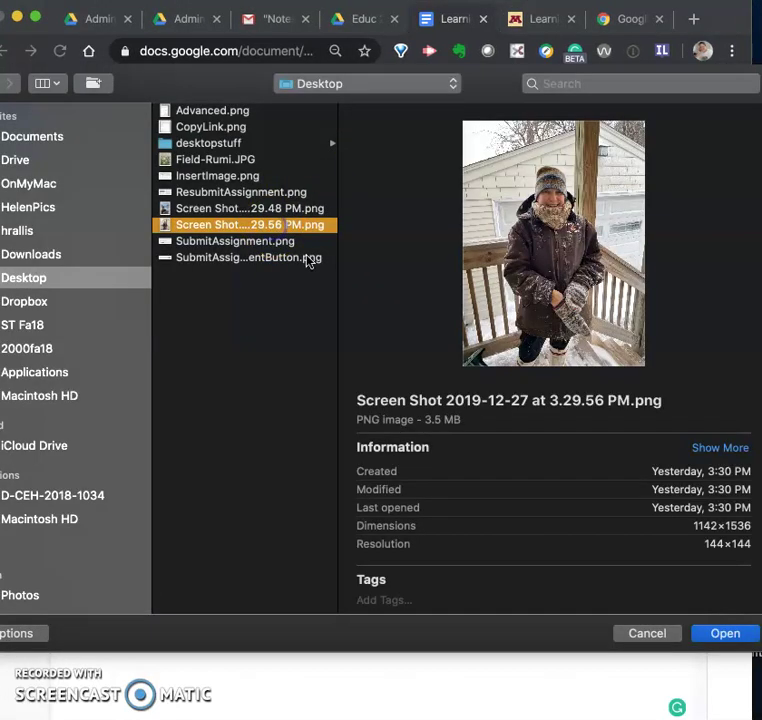
left_click(730, 637)
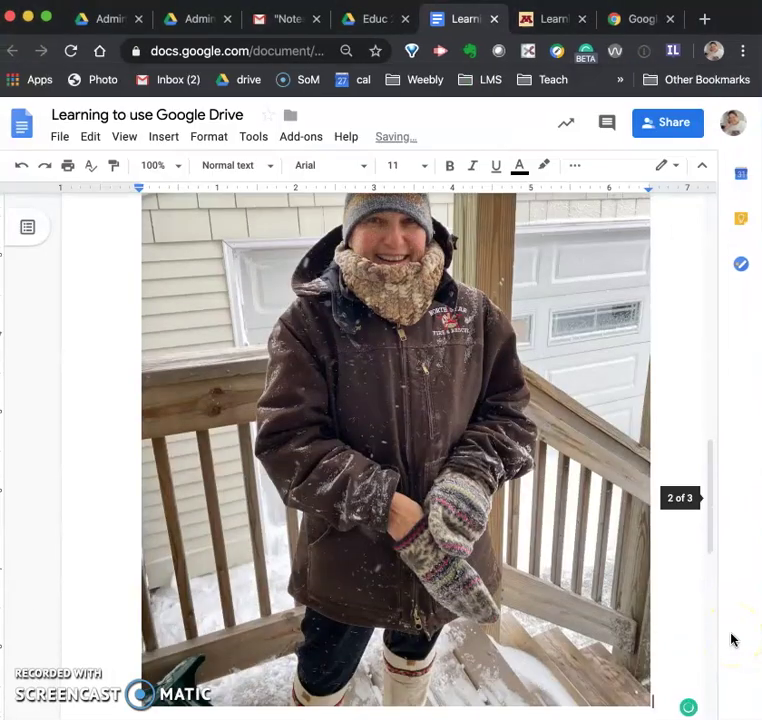
Shrink the inserted photo proportionally to about 3.7 inches wide so it fits below the heading on the first page, then deselect it
left_click(469, 545)
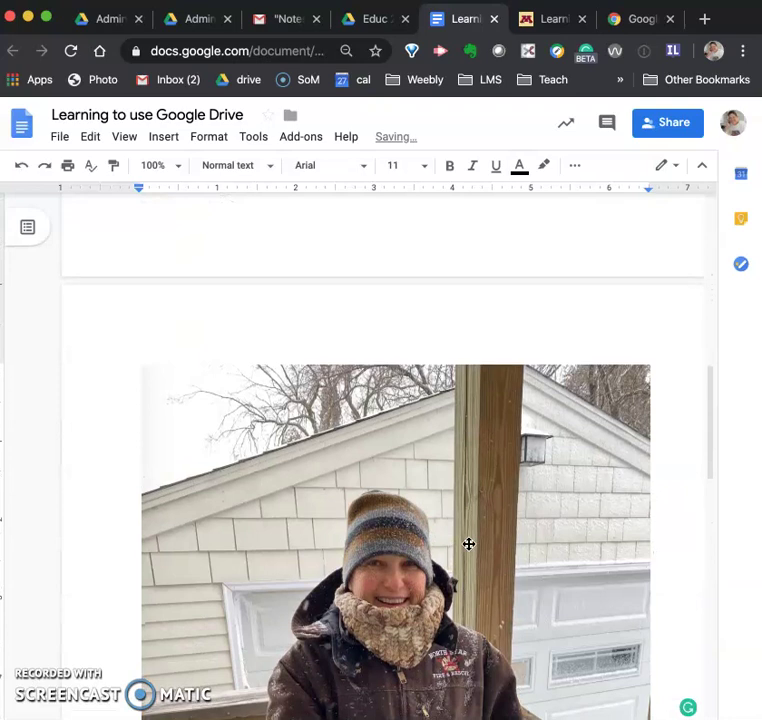
left_click(469, 544)
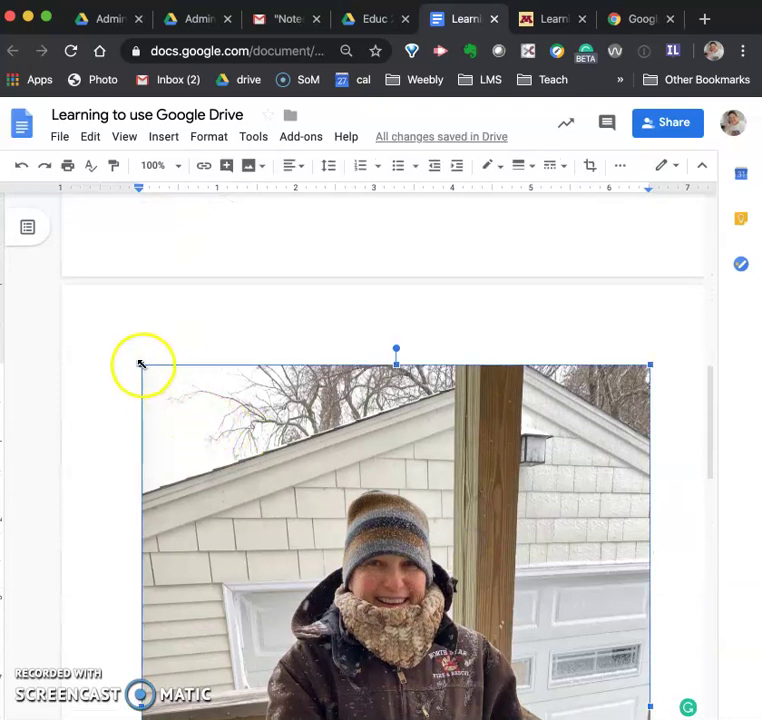
left_click_drag(142, 365, 539, 656)
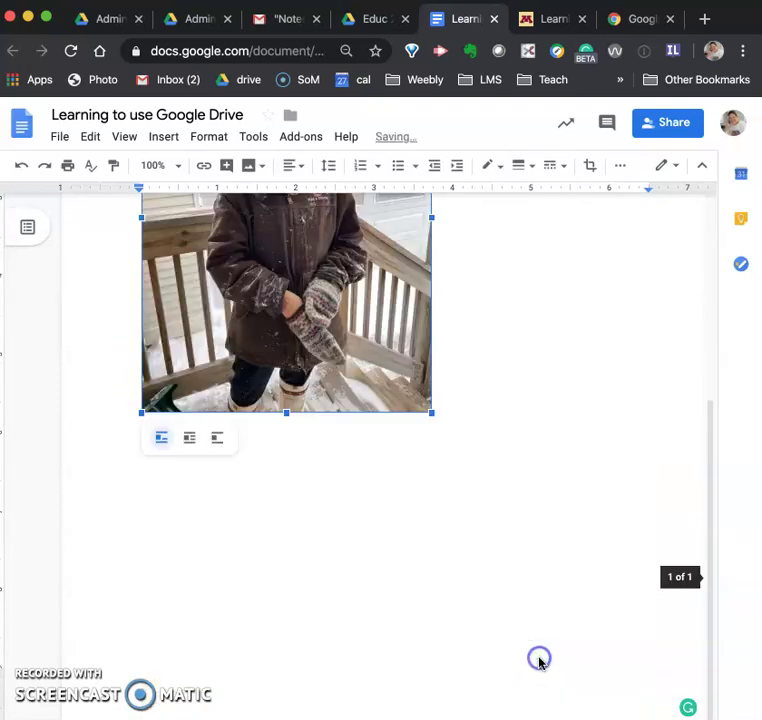
scroll(539, 524, "up", 3)
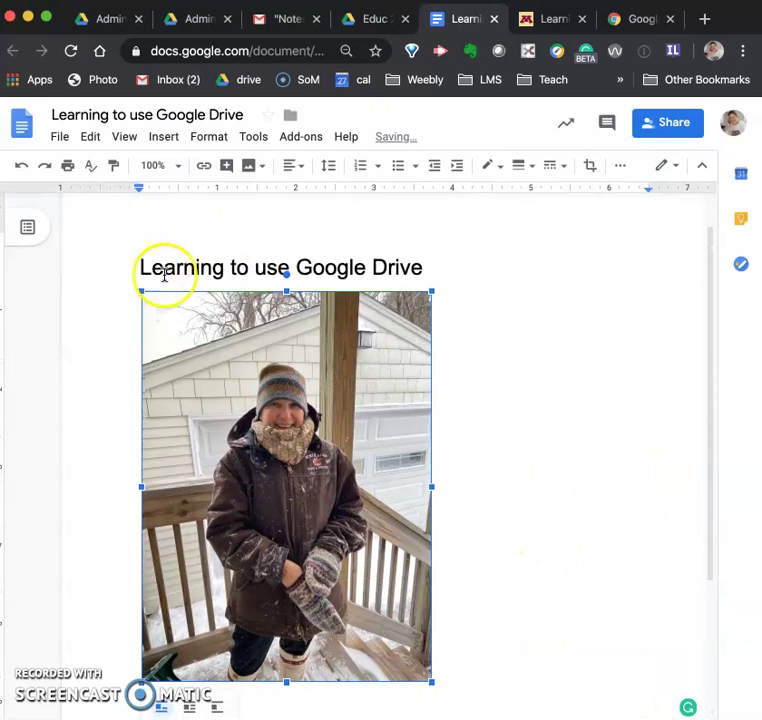
left_click(489, 454)
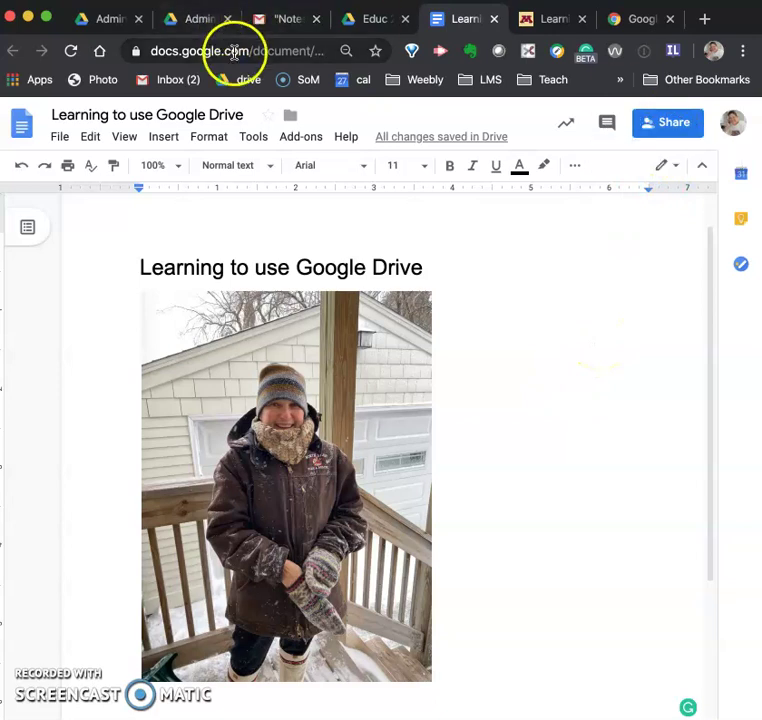
Copy the document's share link from its advanced sharing settings and close the settings
left_click(665, 134)
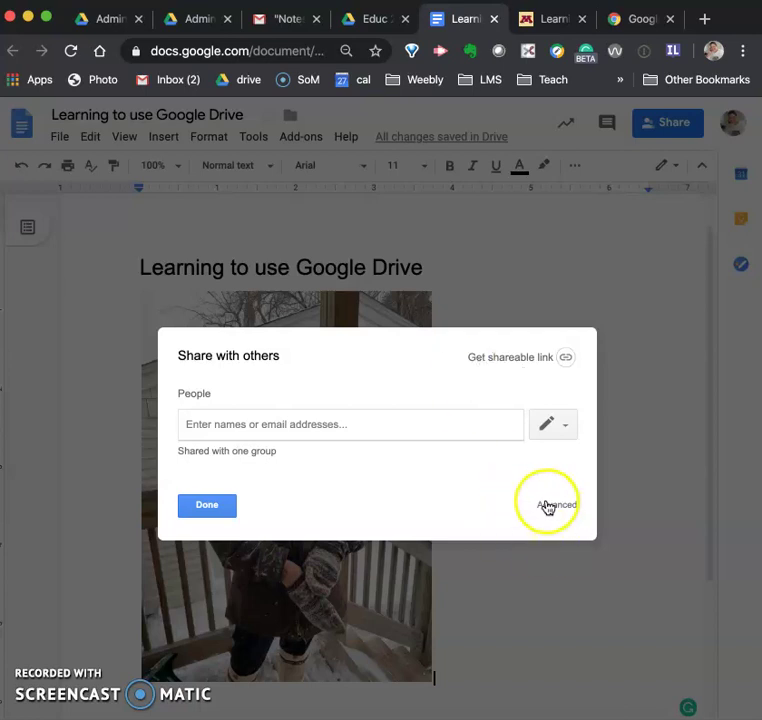
left_click(555, 505)
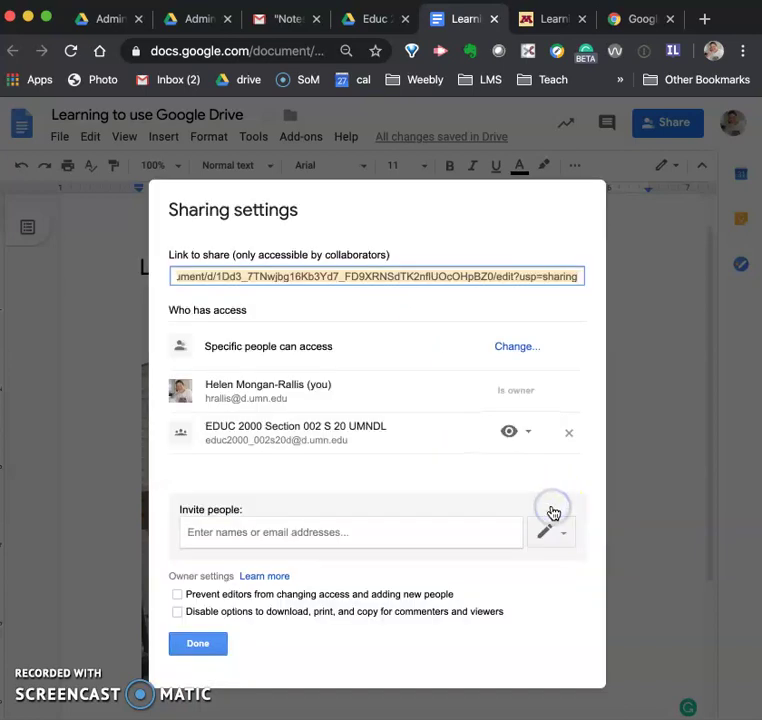
left_click(177, 276)
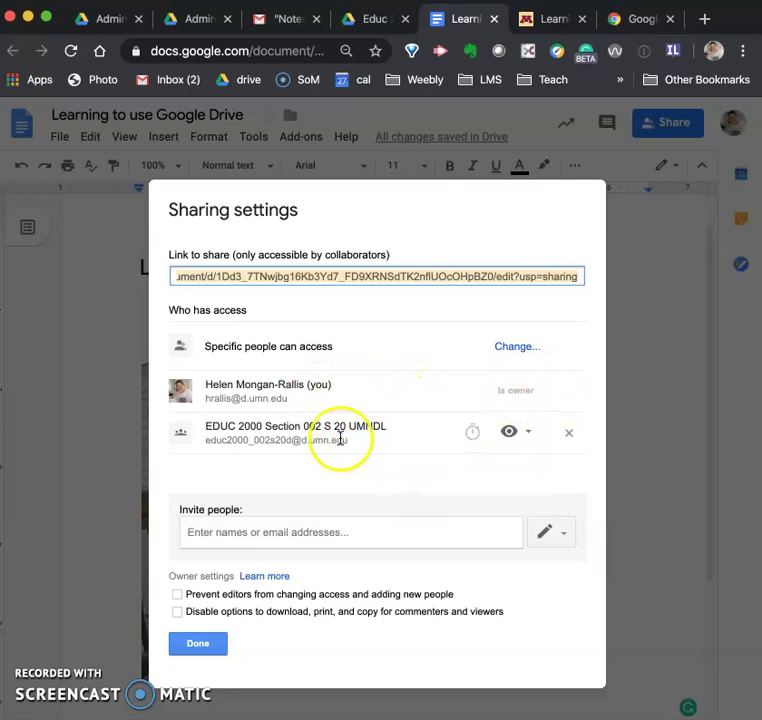
left_click(207, 643)
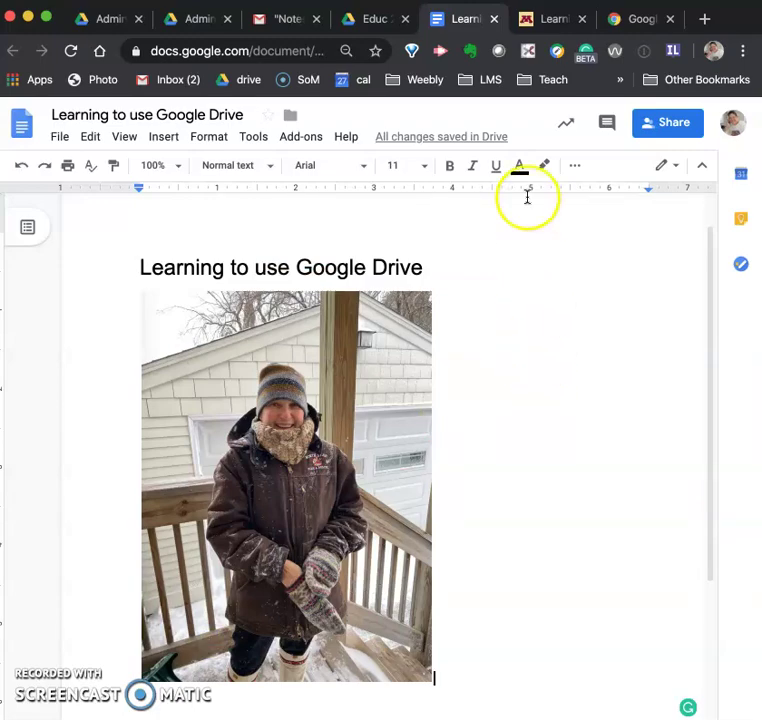
Switch to the Canvas assignment page "Learning to use Google Drive & Docs" and open its submission form
left_click(548, 20)
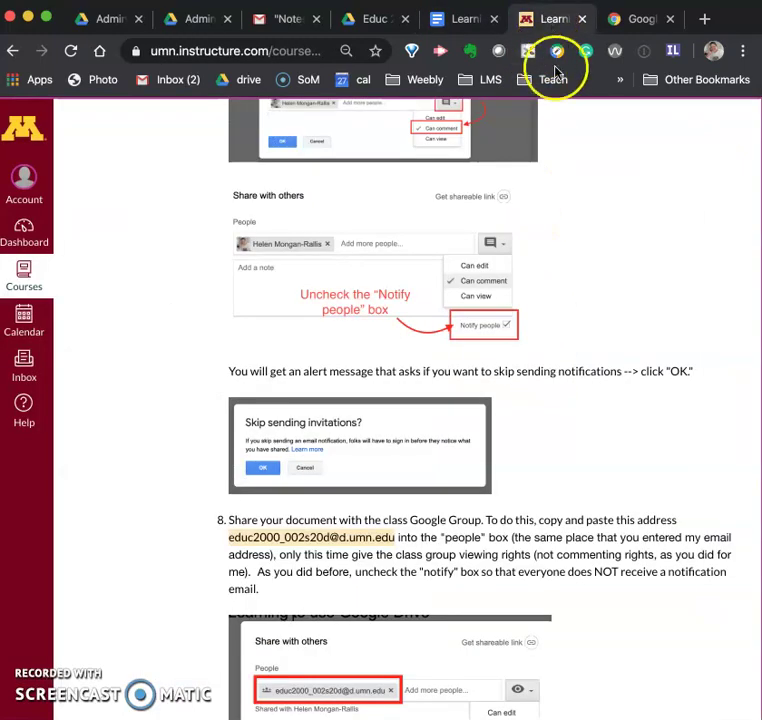
scroll(612, 288, "up", 10)
scroll(612, 288, "up", 15)
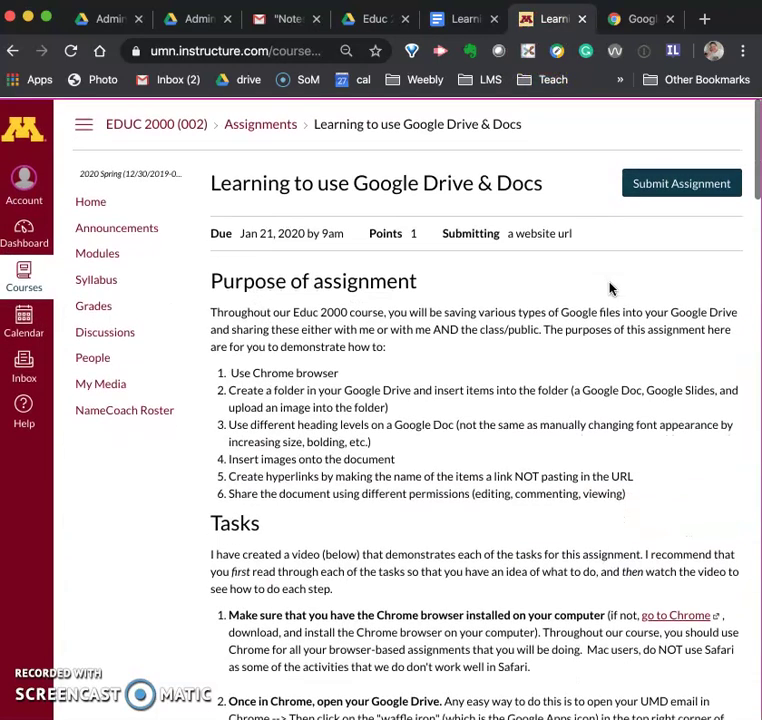
left_click(670, 195)
left_click(575, 429)
scroll(572, 430, "down", 1)
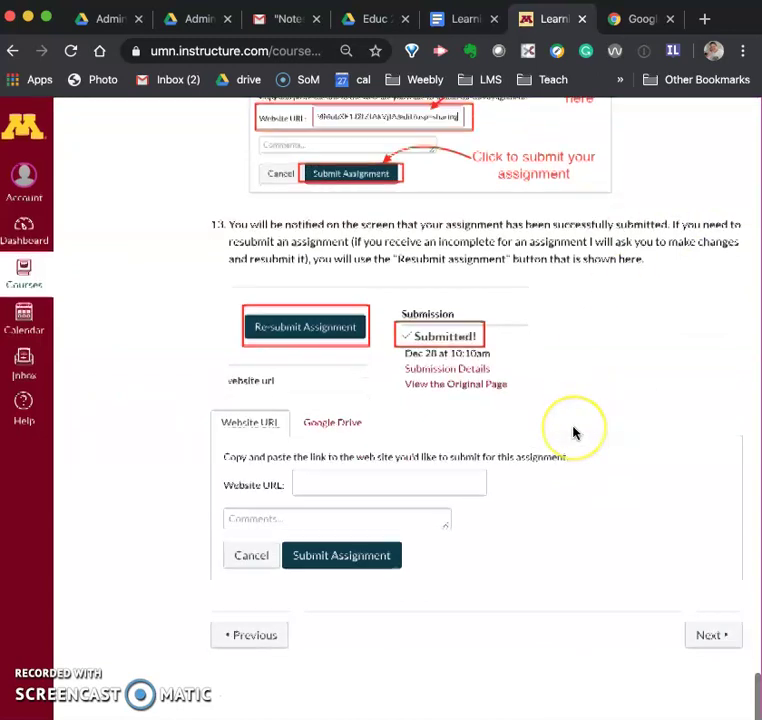
Paste the copied Google Docs share link as the submission's website URL
left_click(508, 449)
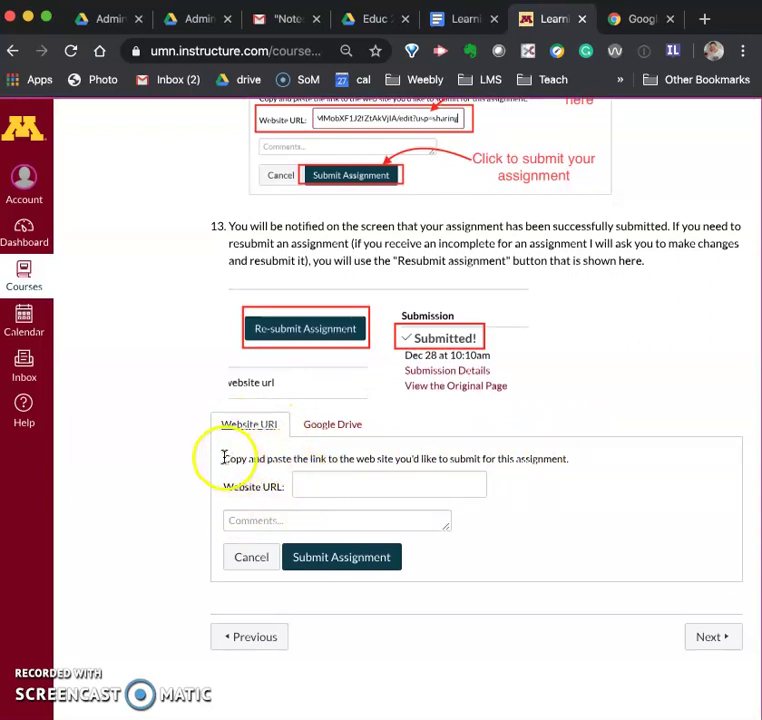
left_click_drag(224, 458, 368, 459)
left_click(350, 484)
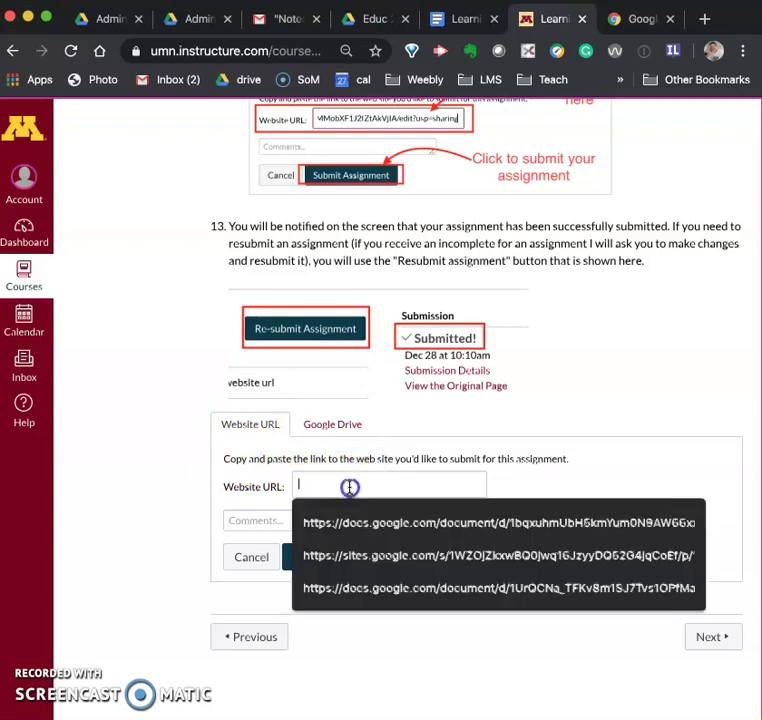
key("ctrl+v")
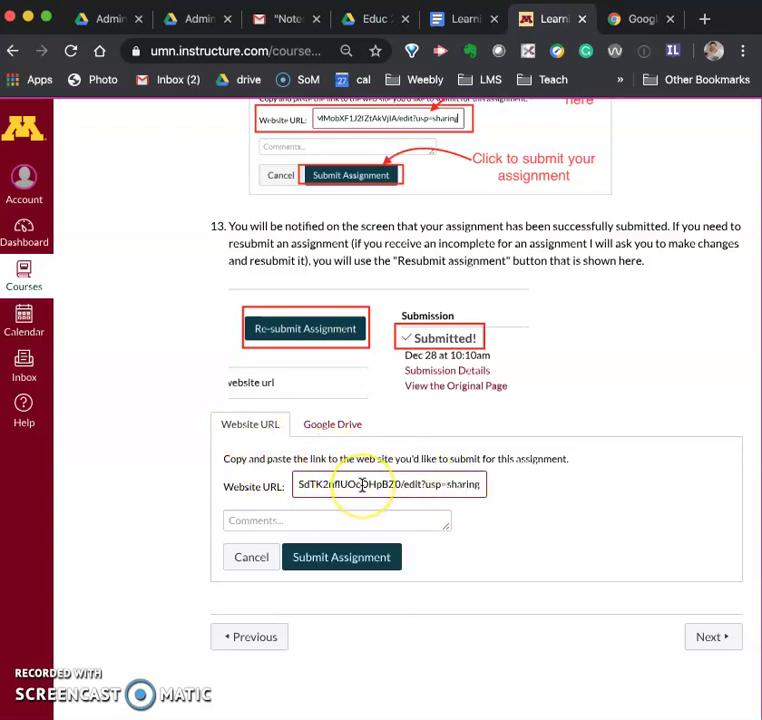
Glance back at the Google Docs document, submit the assignment in Canvas, and hide the course navigation to make room for the submission details
left_click(472, 27)
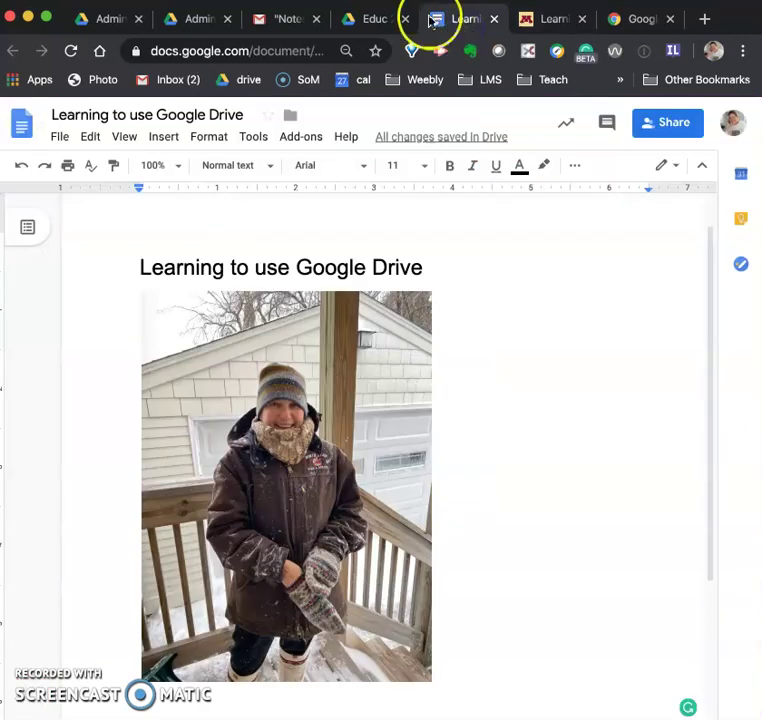
left_click(536, 20)
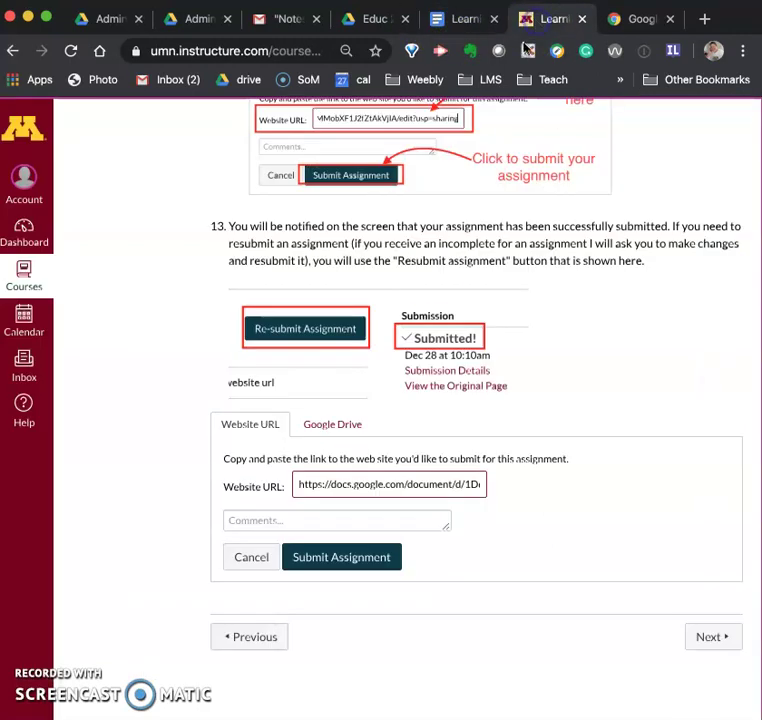
left_click(358, 571)
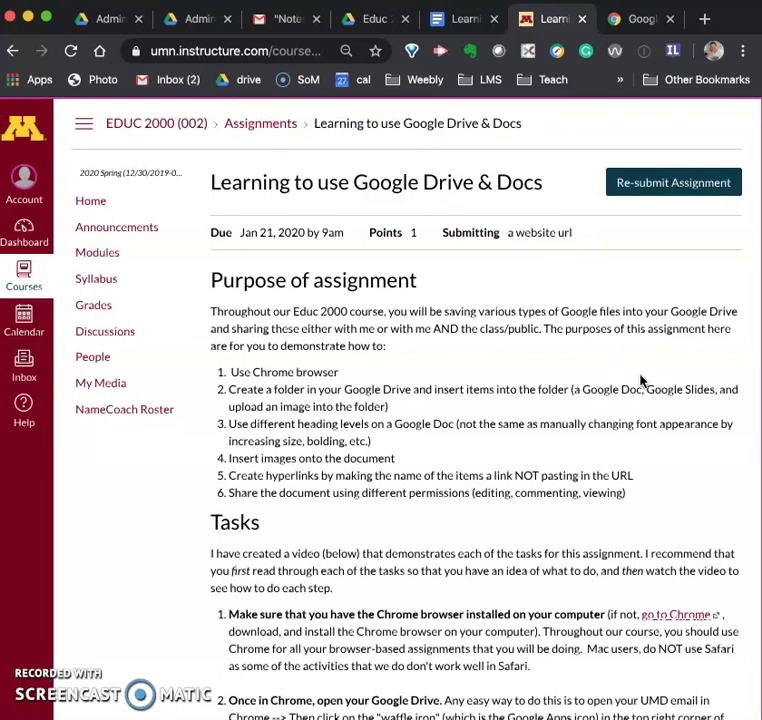
left_click(85, 123)
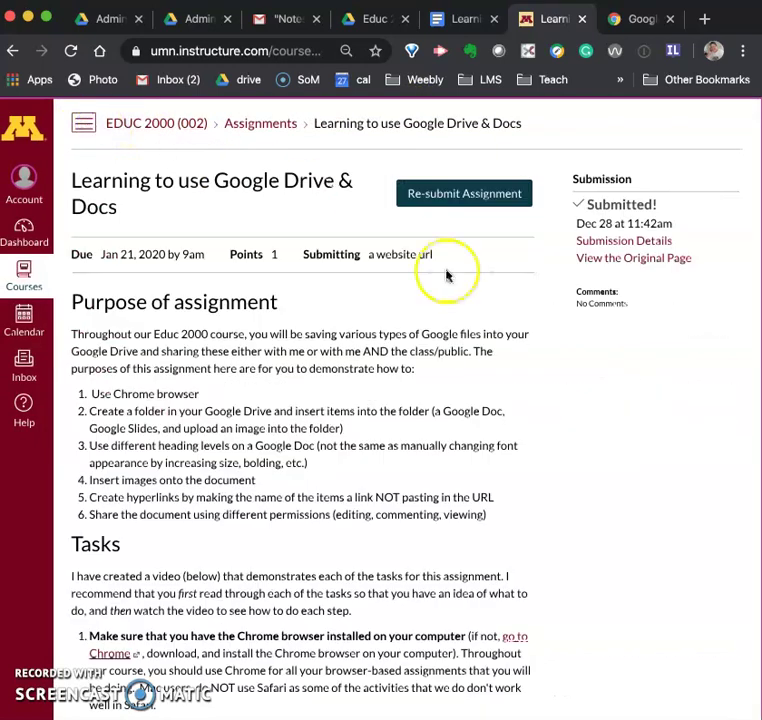